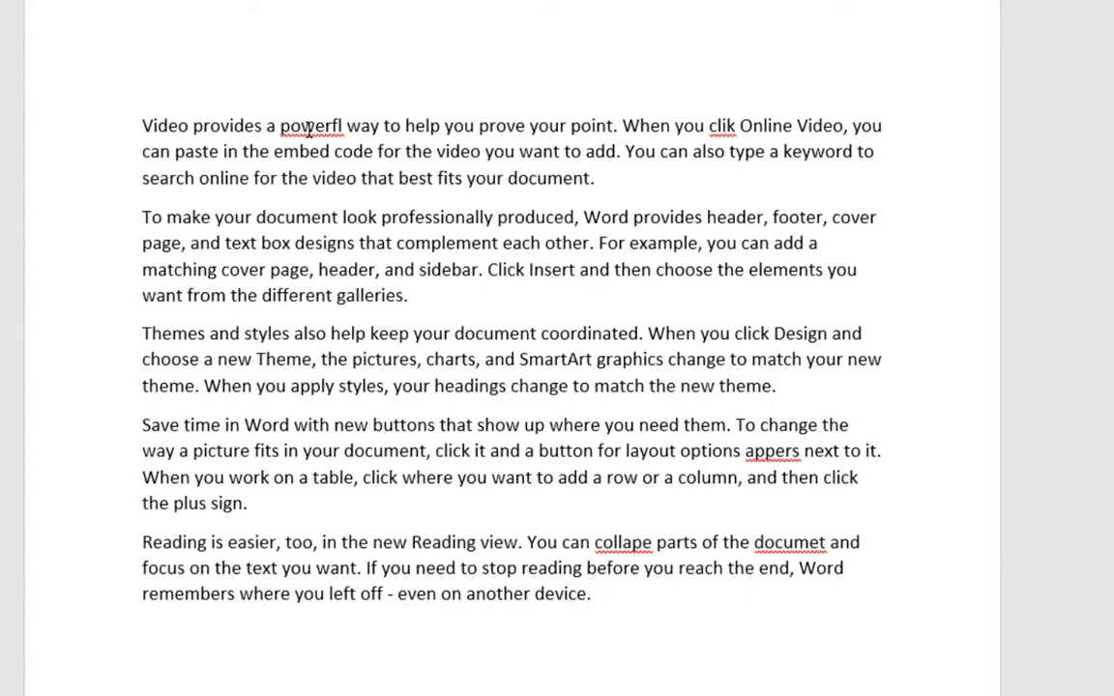
Step: Correct "powerfl" to powerful, "clik" to click and "appers" to appears using the suggested spellings for each word
{"action": "right_click", "coordinate": [310, 130]}
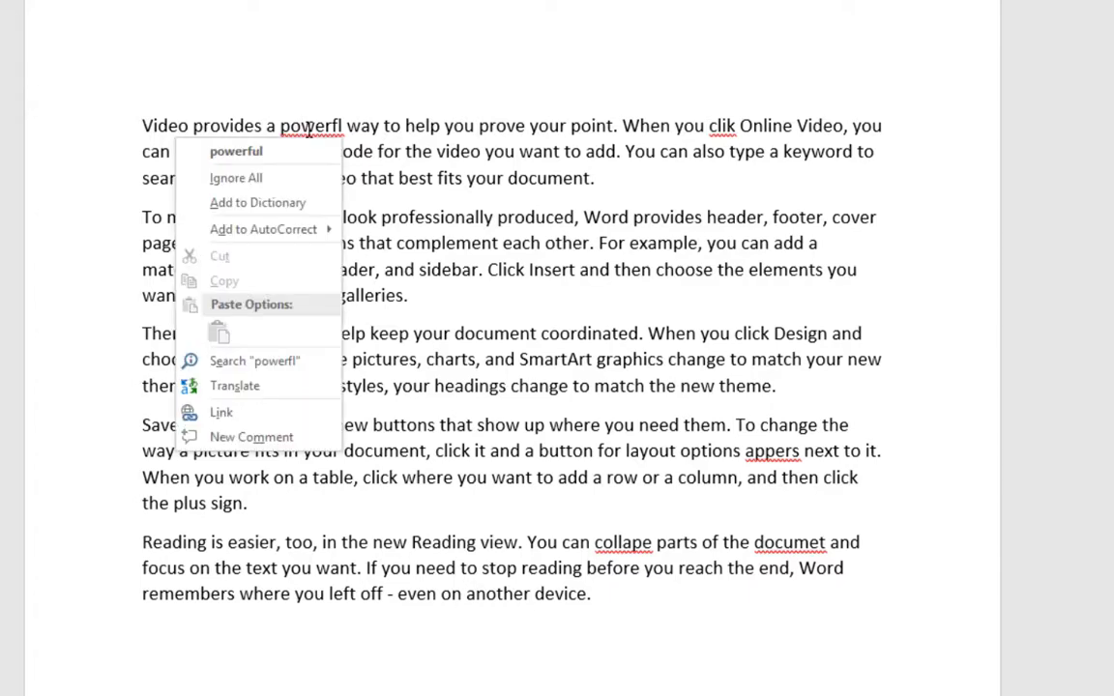
{"action": "left_click", "coordinate": [270, 155]}
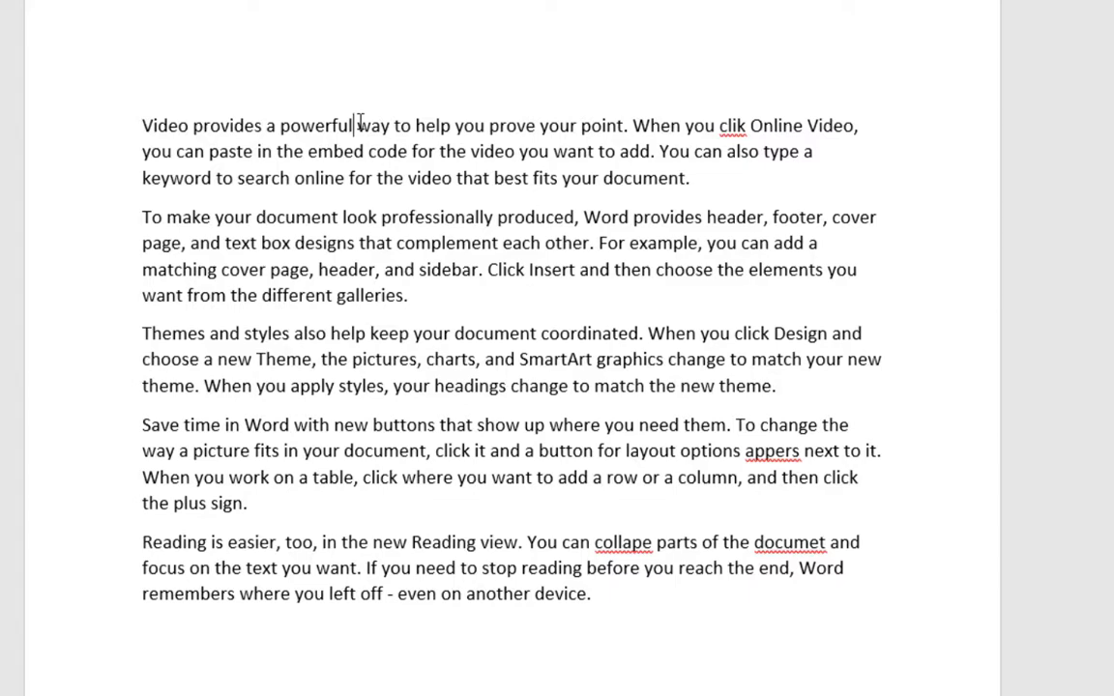
{"action": "right_click", "coordinate": [732, 126]}
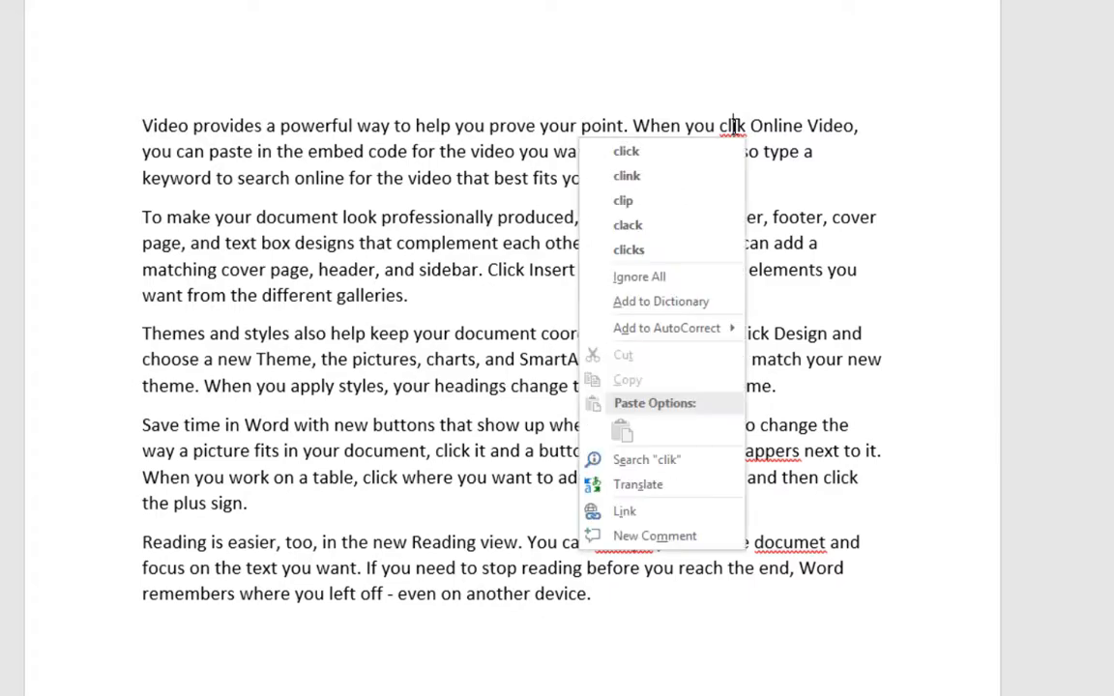
{"action": "left_click", "coordinate": [698, 152]}
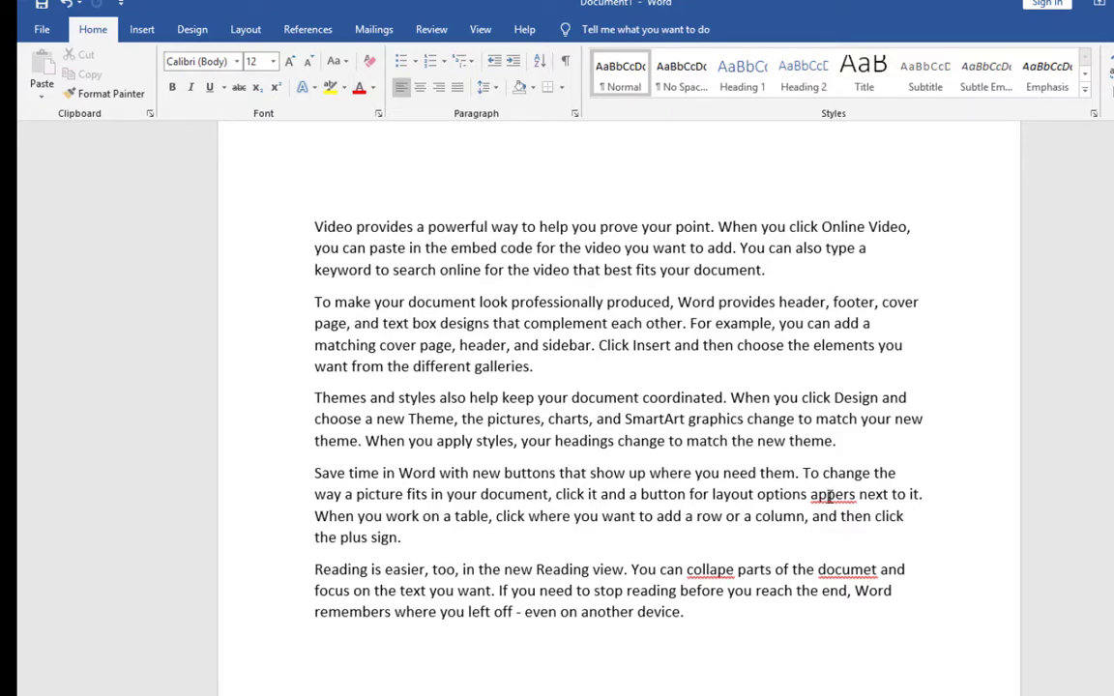
{"action": "right_click", "coordinate": [829, 495]}
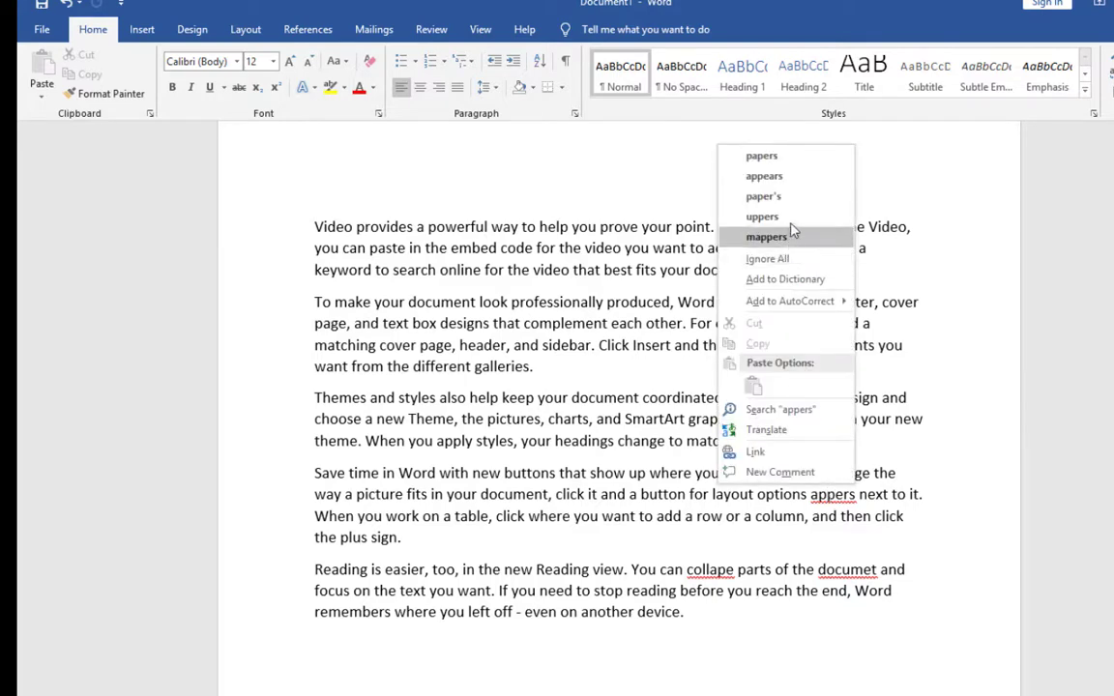
{"action": "left_click", "coordinate": [798, 184]}
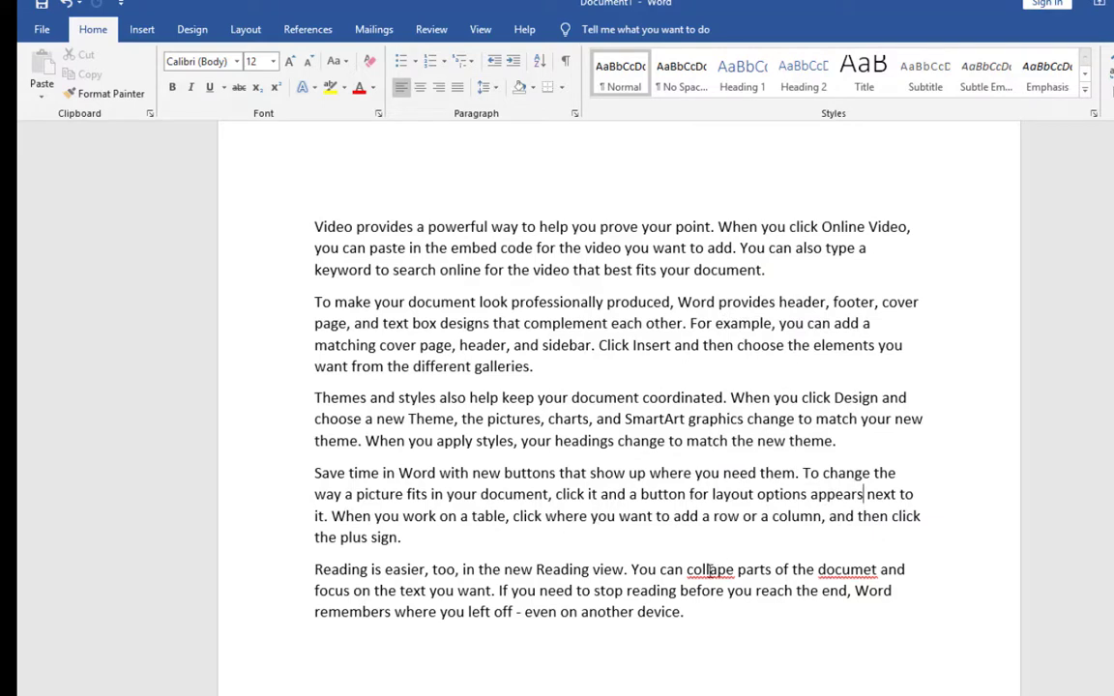
Step: Undo the three individual spelling corrections
{"action": "left_click", "coordinate": [709, 568]}
{"action": "key", "text": "ctrl+z"}
{"action": "key", "text": "ctrl+z"}
{"action": "key", "text": "ctrl+z"}
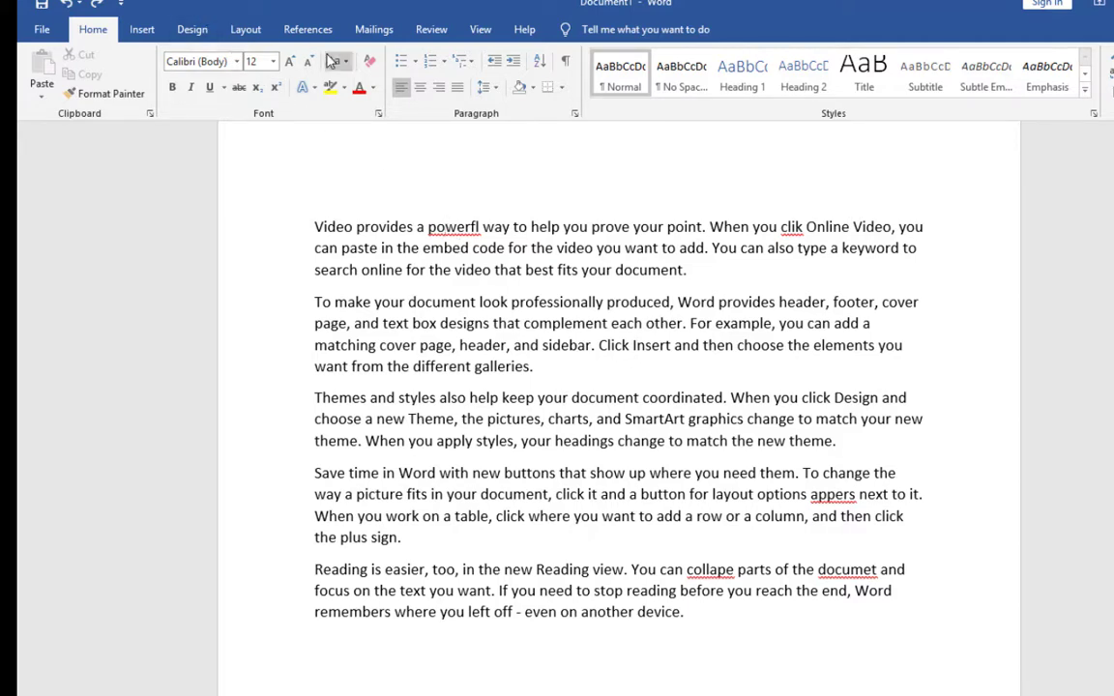
Step: Run the Spelling & Grammar check and accept powerful, click, appears, collapse and document as the corrections, finishing the check
{"action": "left_click", "coordinate": [416, 44]}
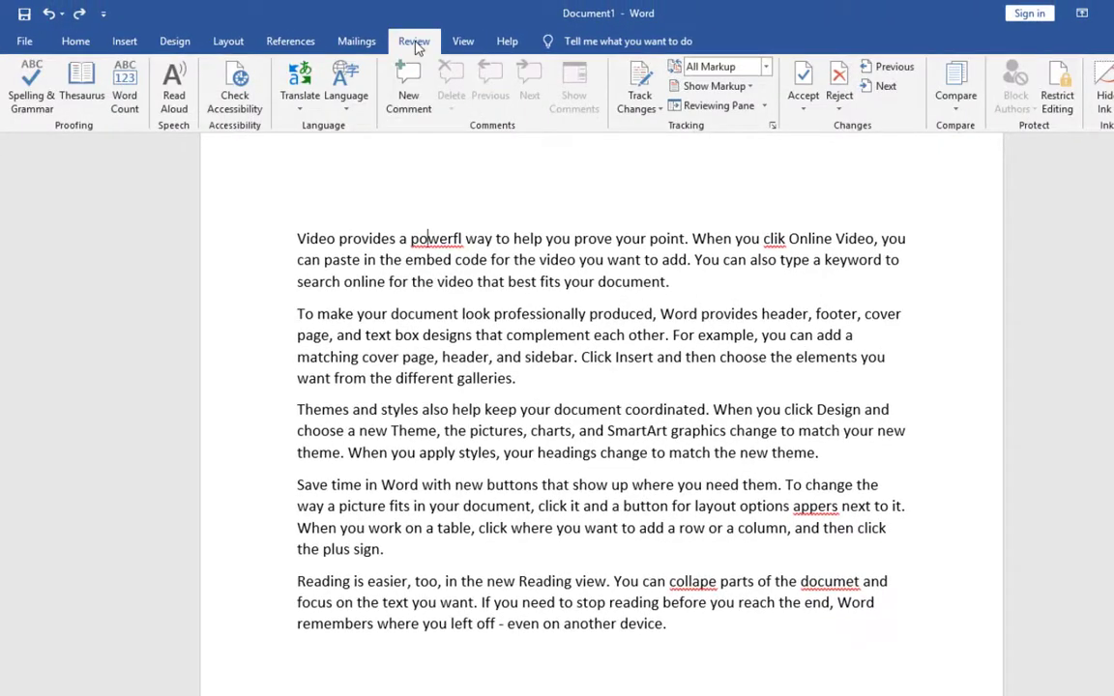
{"action": "left_click", "coordinate": [29, 102]}
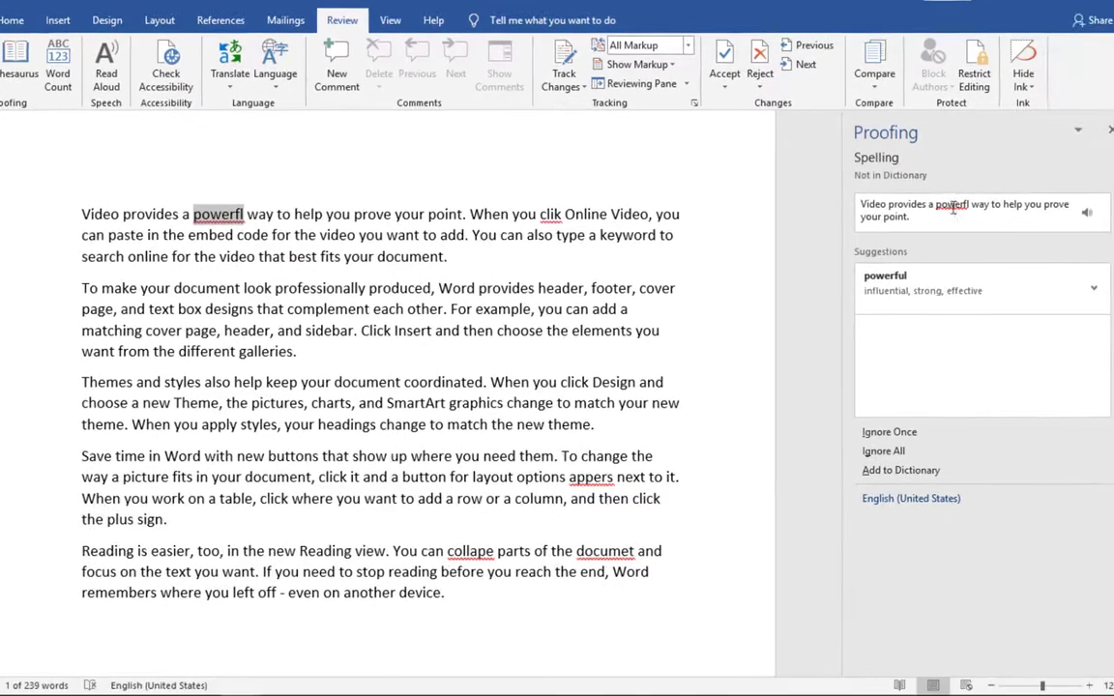
{"action": "left_click", "coordinate": [901, 278]}
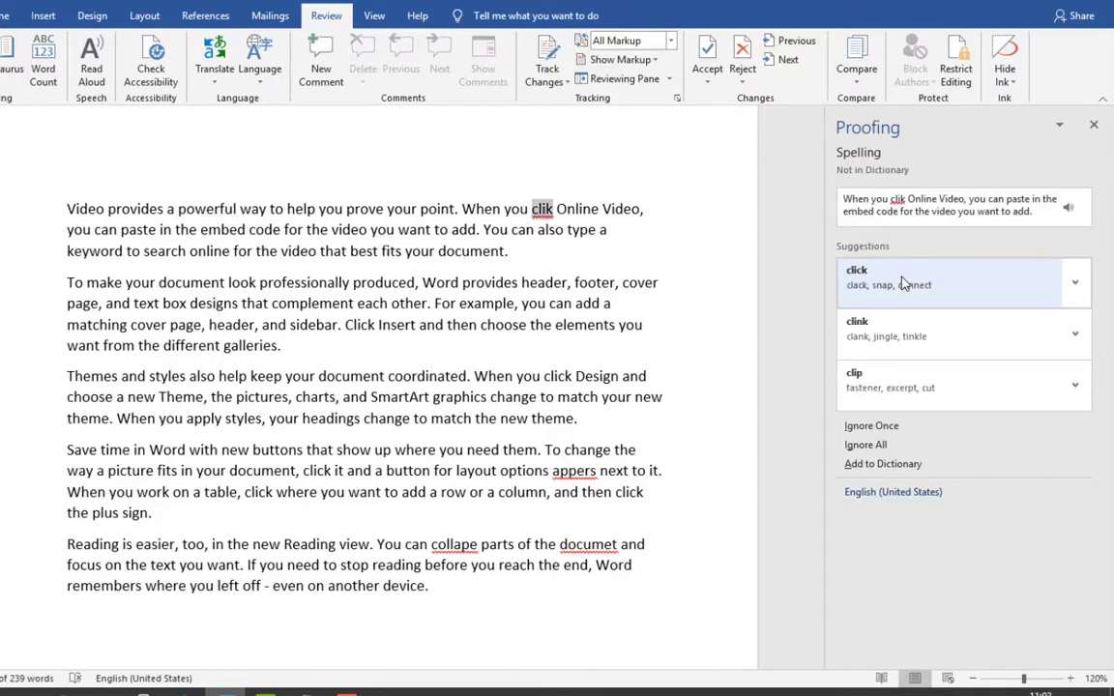
{"action": "left_click", "coordinate": [901, 278]}
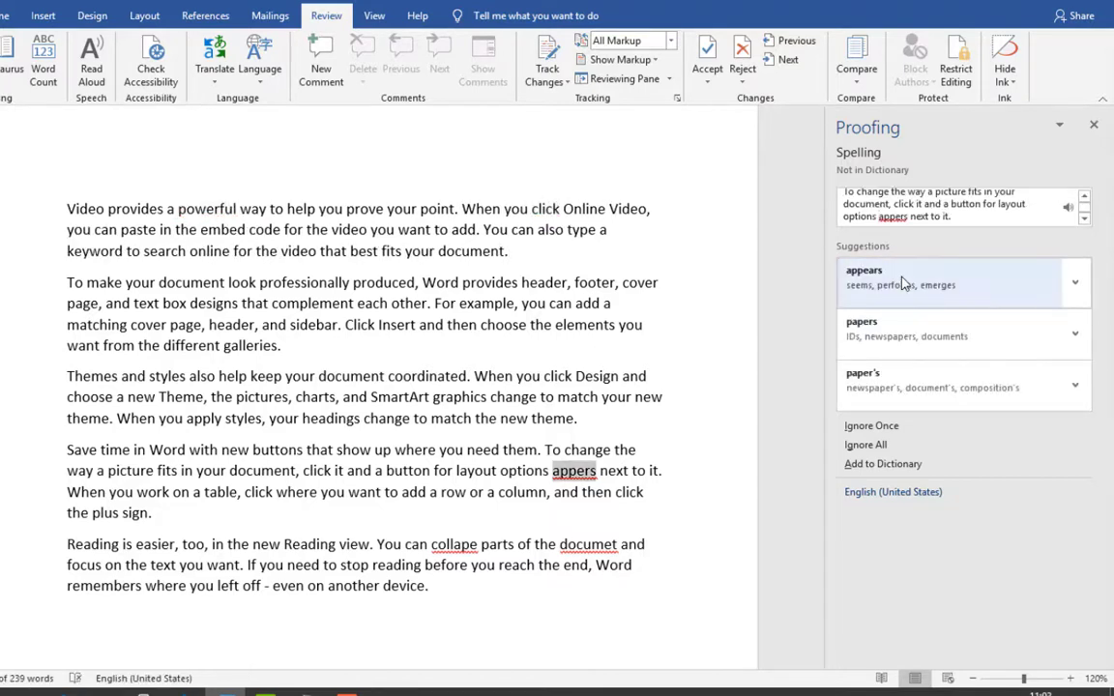
{"action": "left_click", "coordinate": [901, 278]}
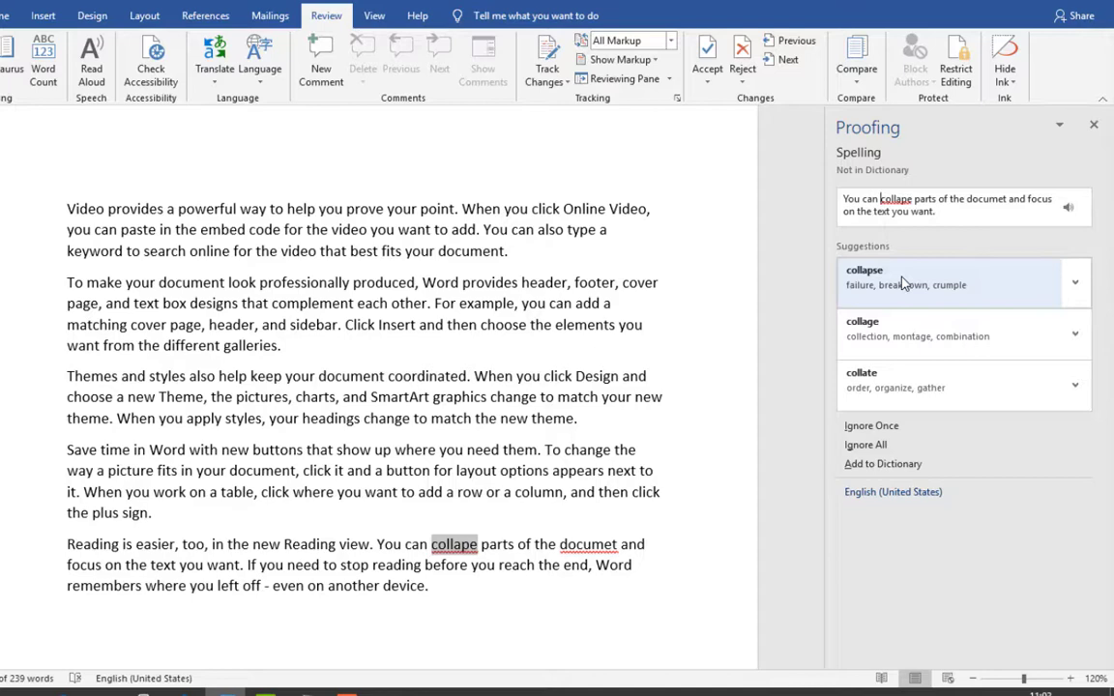
{"action": "left_click", "coordinate": [902, 280]}
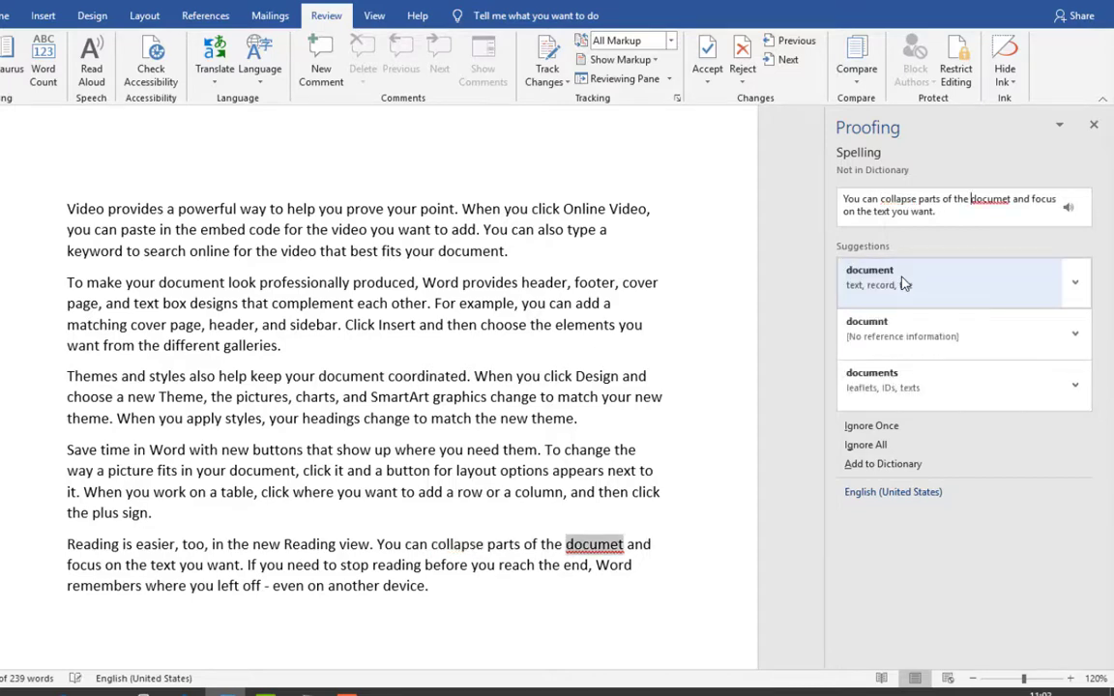
{"action": "left_click", "coordinate": [903, 280]}
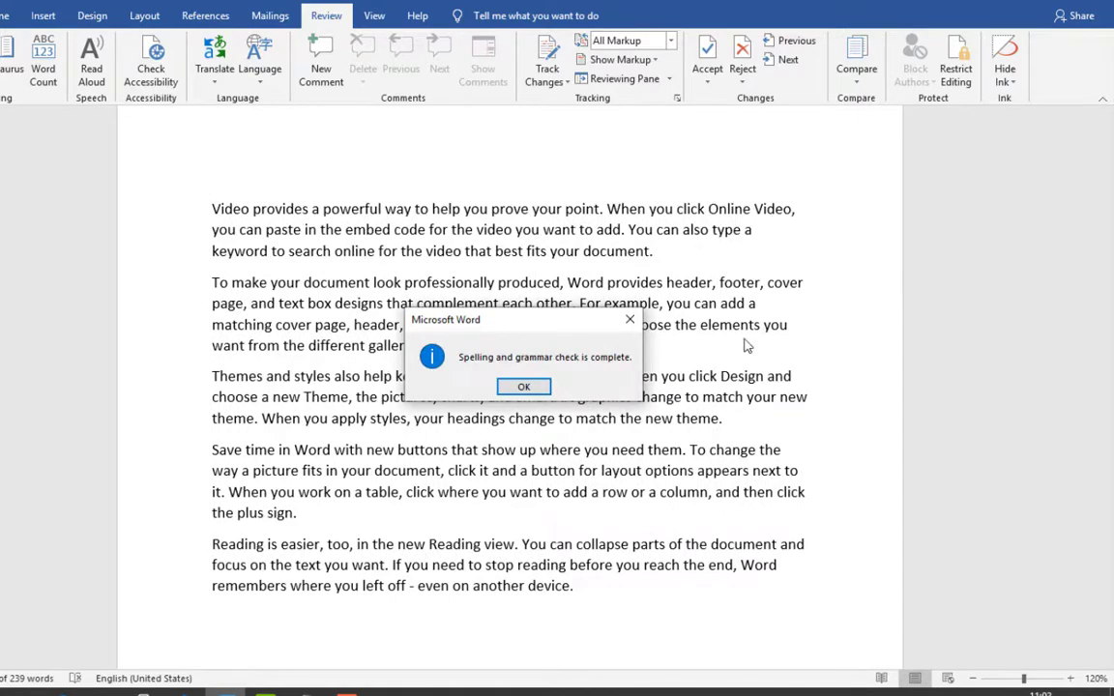
{"action": "left_click", "coordinate": [523, 386]}
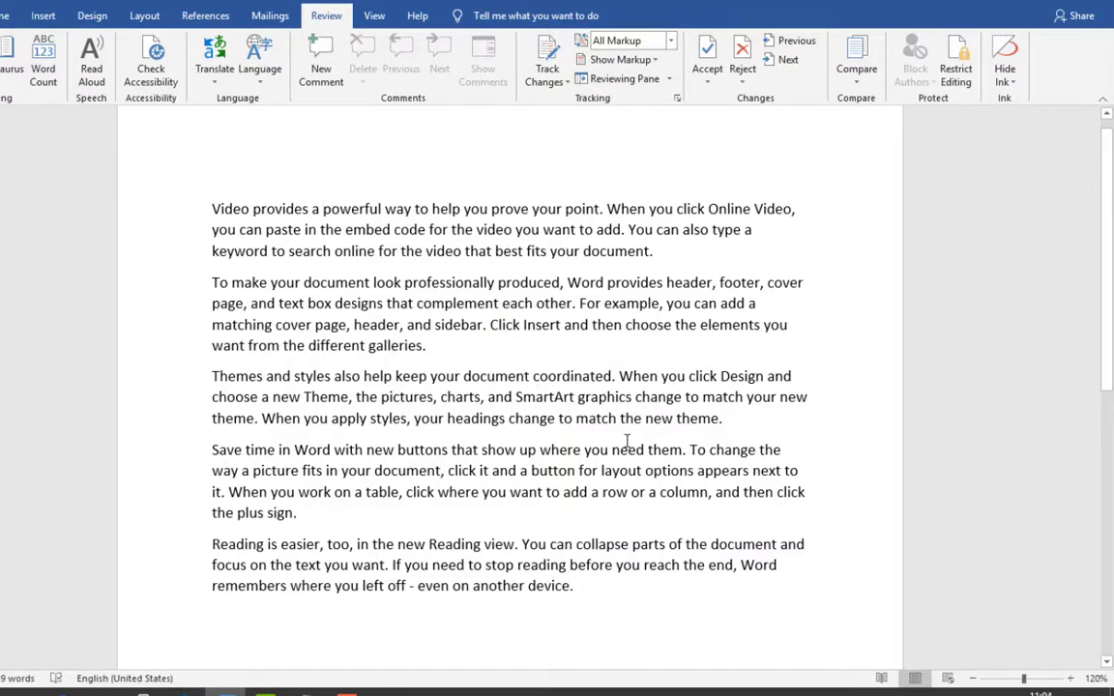
Step: Look up synonyms for the word "box" in the second paragraph with the Thesaurus
{"action": "left_click", "coordinate": [626, 448]}
{"action": "left_click", "coordinate": [492, 489]}
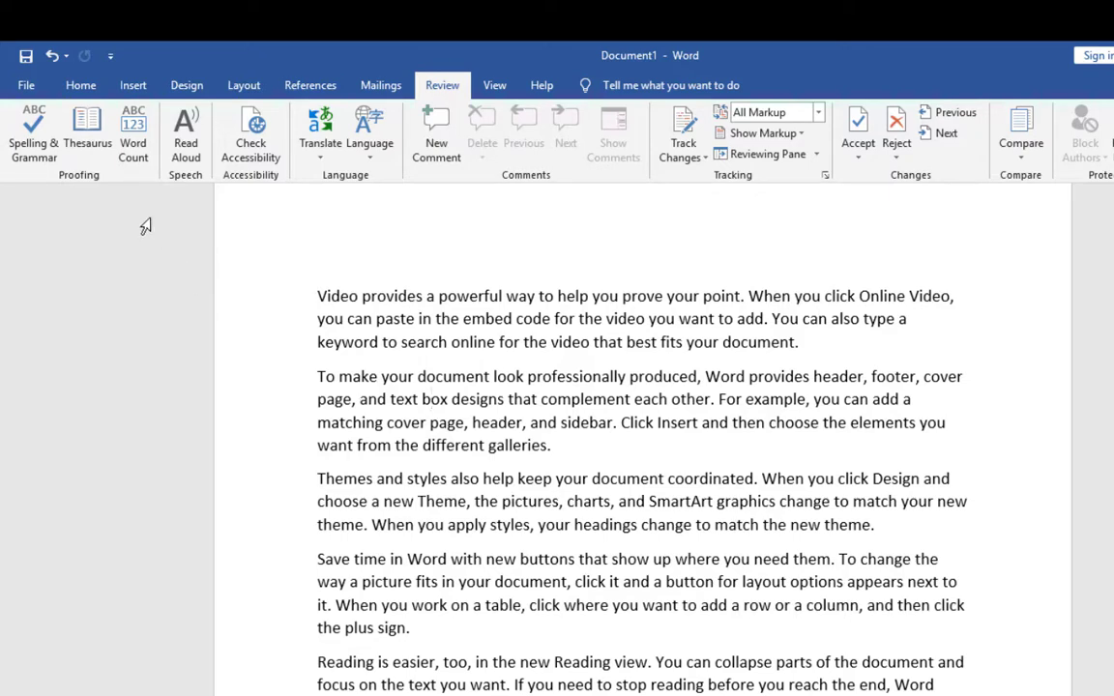
{"action": "left_click", "coordinate": [88, 144]}
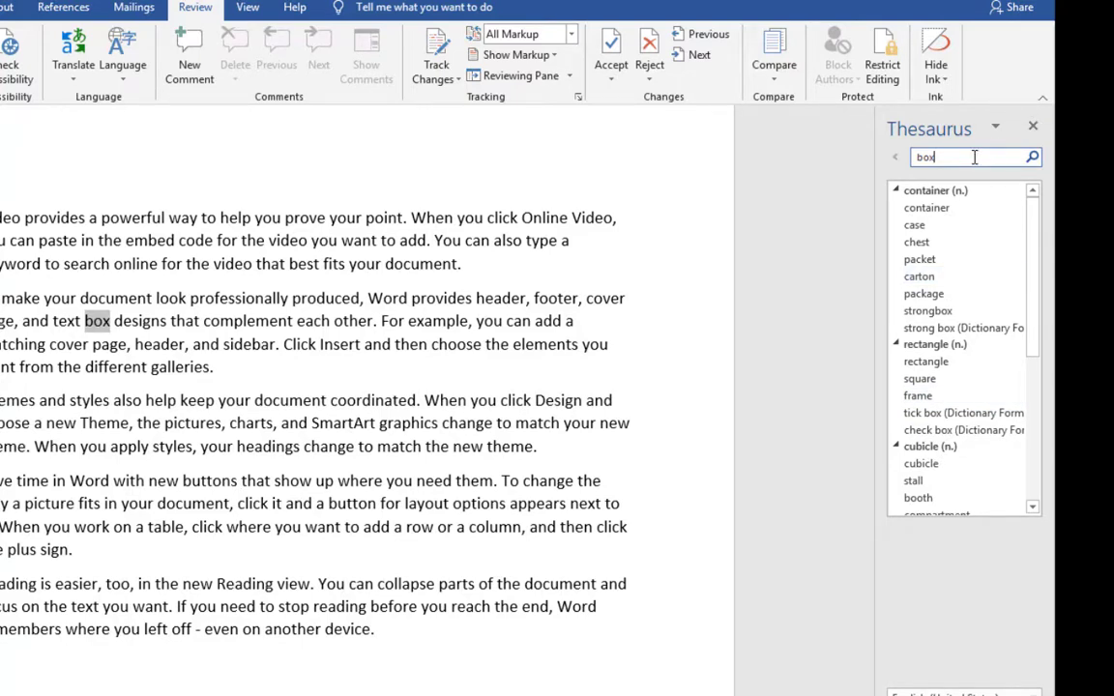
Step: Search the Thesaurus for synonyms of "boy"
{"action": "key", "text": "BackSpace"}
{"action": "key", "text": "BackSpace"}
{"action": "key", "text": "BackSpace"}
{"action": "type", "text": "bo"}
{"action": "left_click", "coordinate": [1032, 158]}
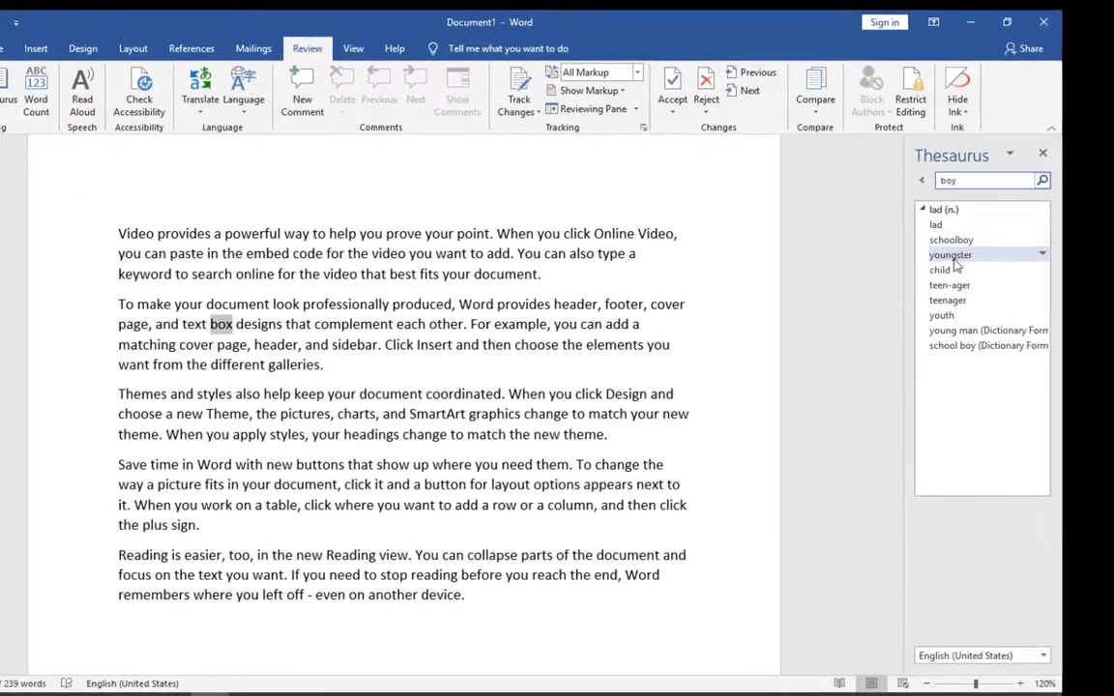
Step: Search the Thesaurus for synonyms of "describe"
{"action": "left_click", "coordinate": [988, 179]}
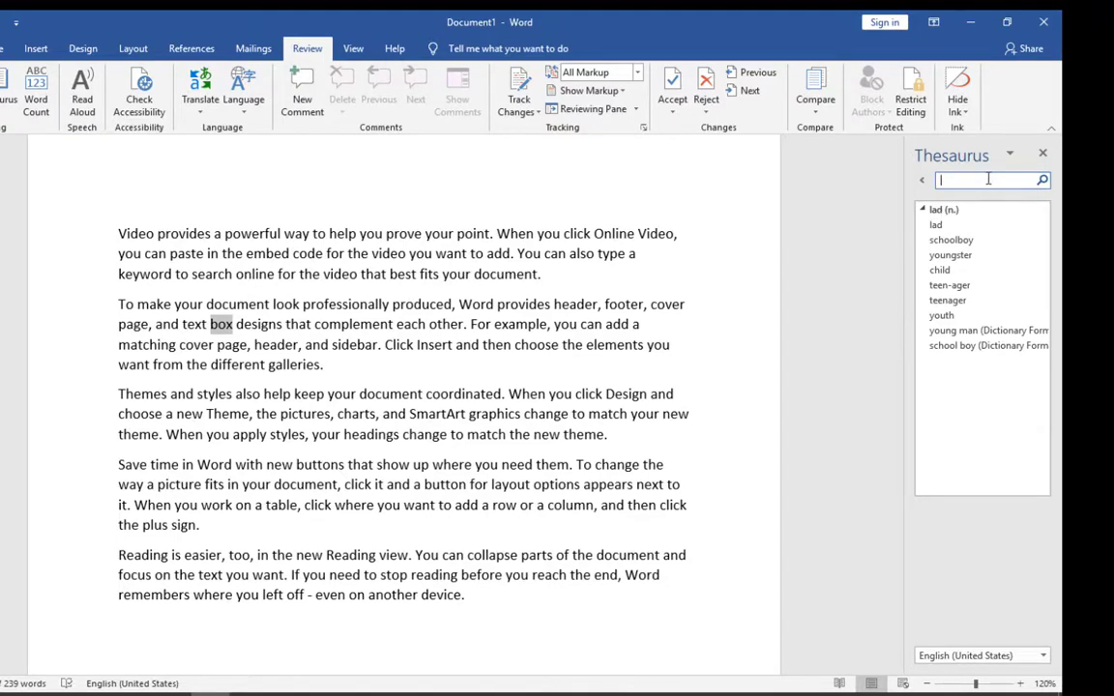
{"action": "type", "text": "describe"}
{"action": "left_click", "coordinate": [1043, 180]}
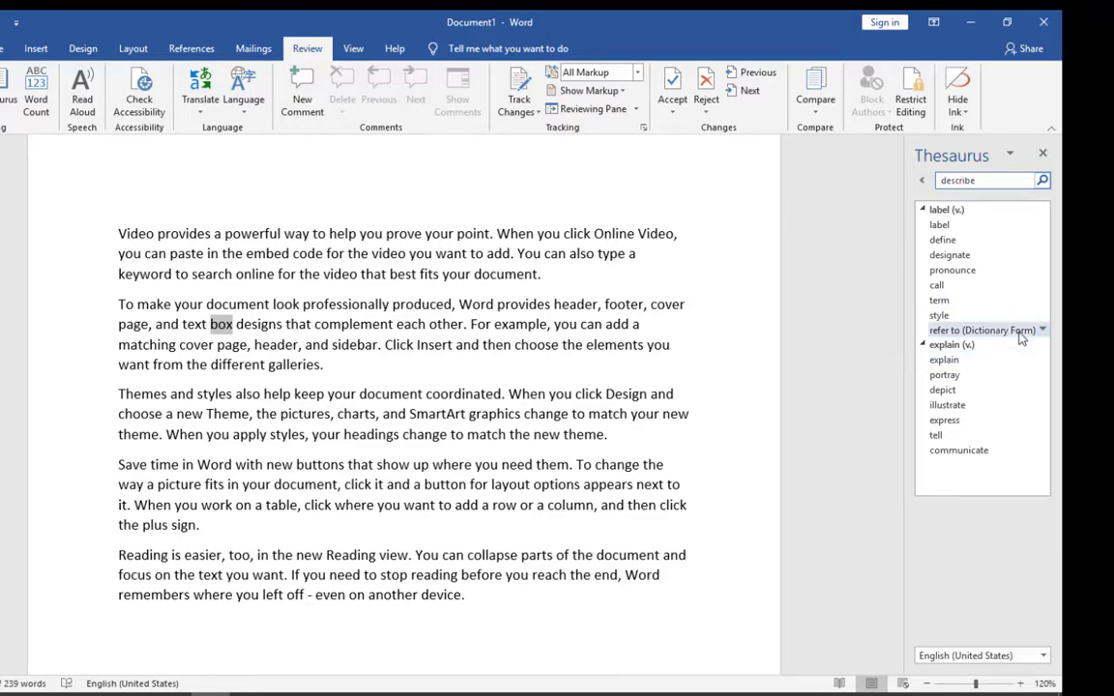
{"action": "left_click", "coordinate": [1023, 181]}
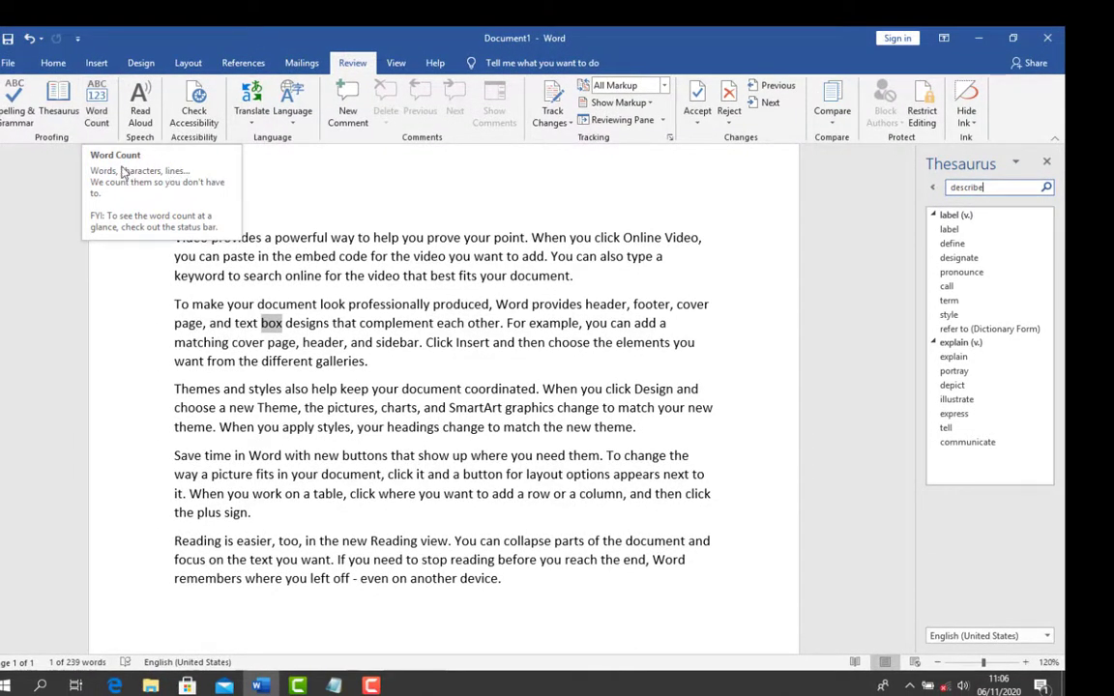
Step: View the Word Count statistics for the selected word "box", then close them
{"action": "left_click", "coordinate": [97, 112]}
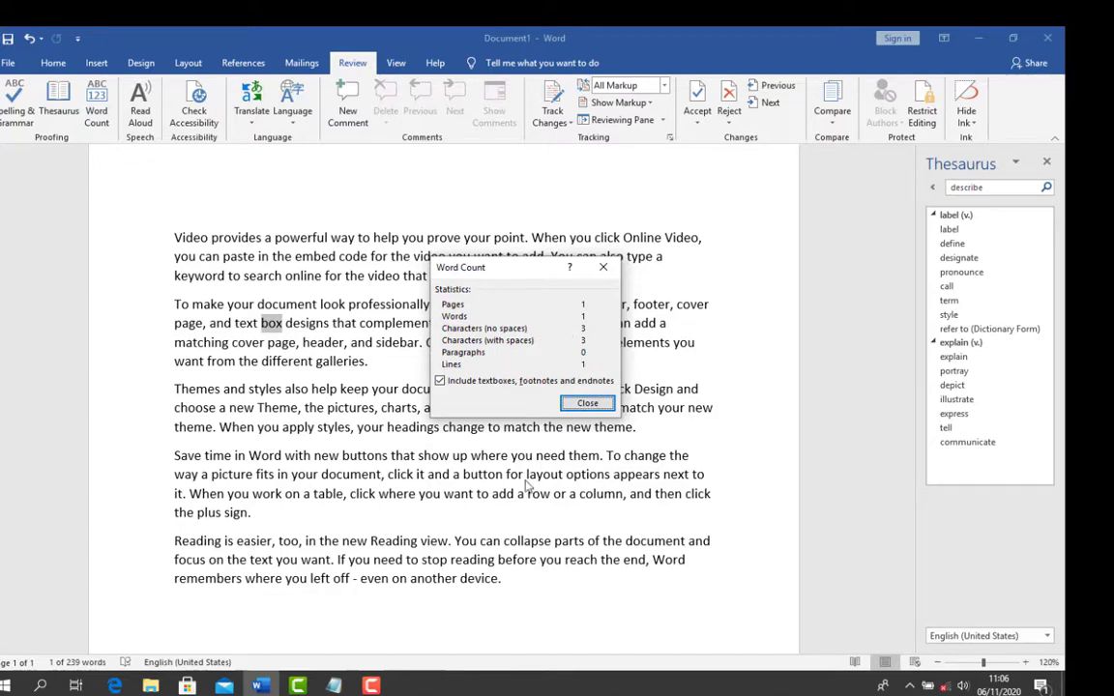
{"action": "left_click", "coordinate": [379, 684]}
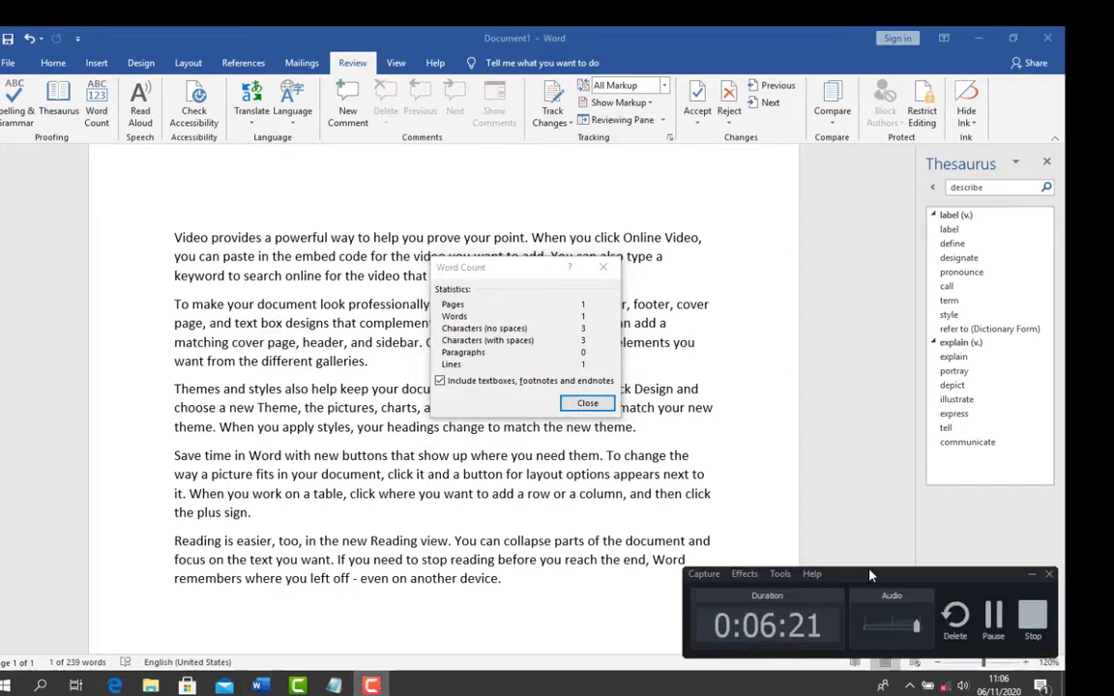
{"action": "left_click", "coordinate": [982, 615]}
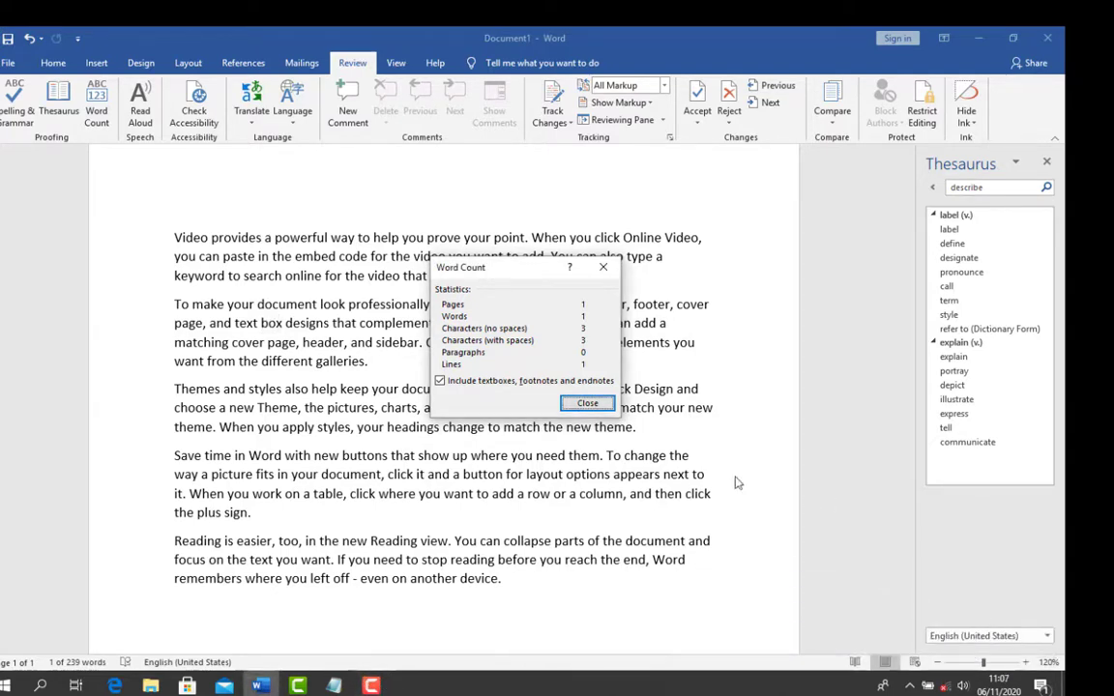
{"action": "left_click", "coordinate": [587, 402]}
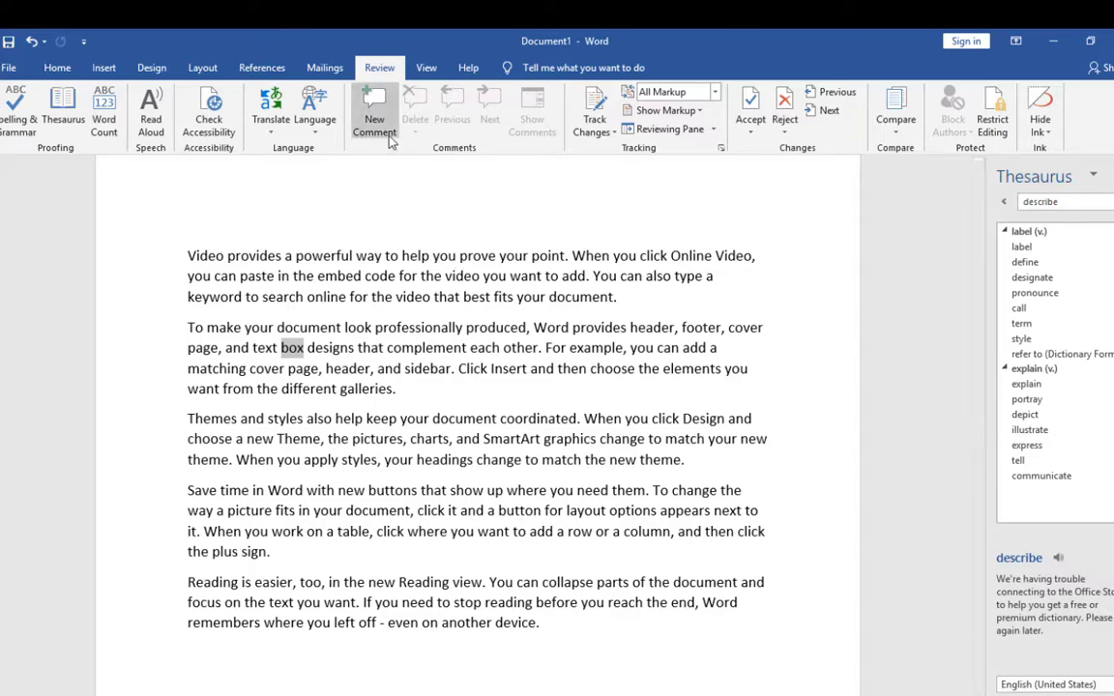
Step: Add the comment "First paragraph" to the word "document" at the end of the first paragraph
{"action": "left_click", "coordinate": [630, 298]}
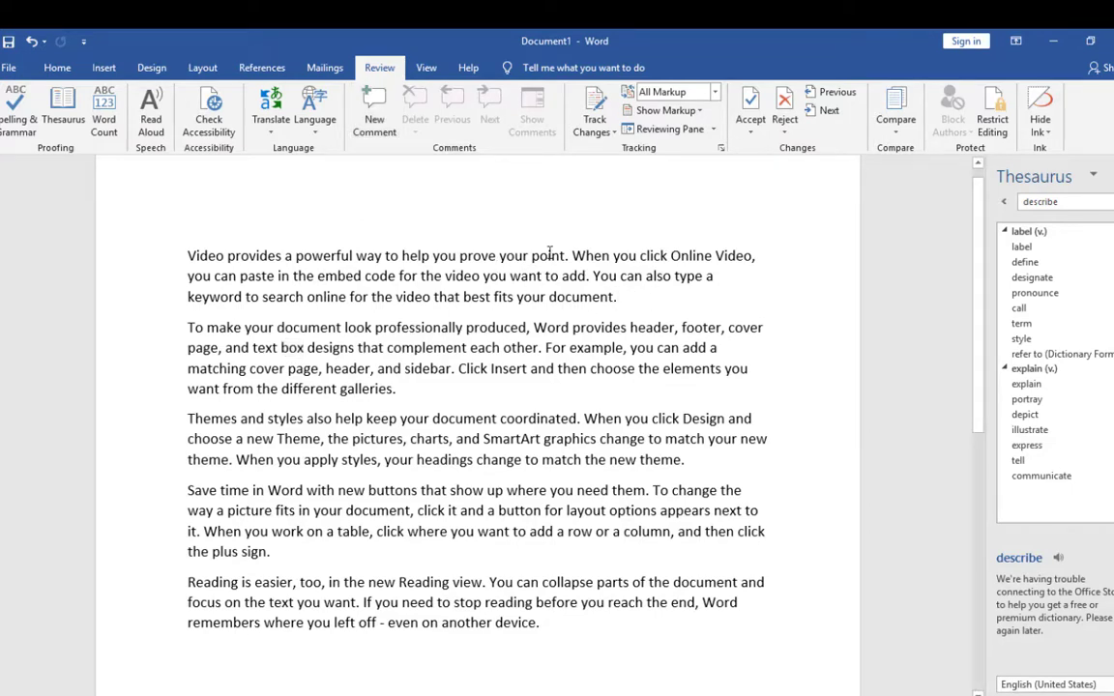
{"action": "left_click", "coordinate": [373, 125]}
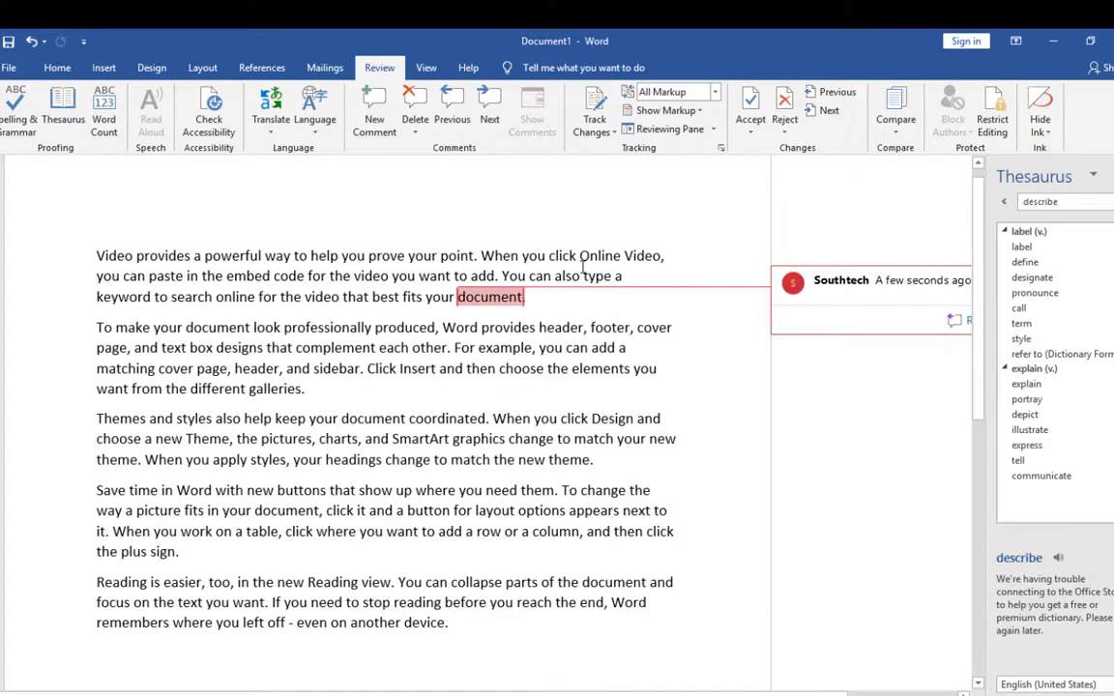
{"action": "type", "text": "First "}
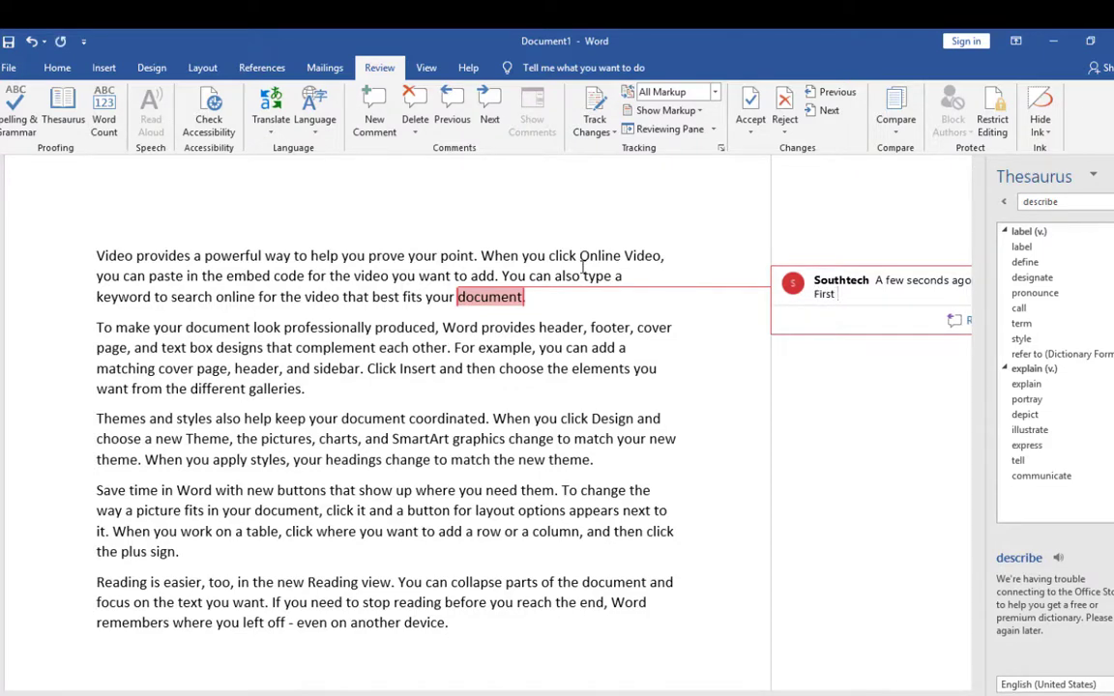
{"action": "type", "text": "paragraph"}
{"action": "left_click", "coordinate": [493, 331]}
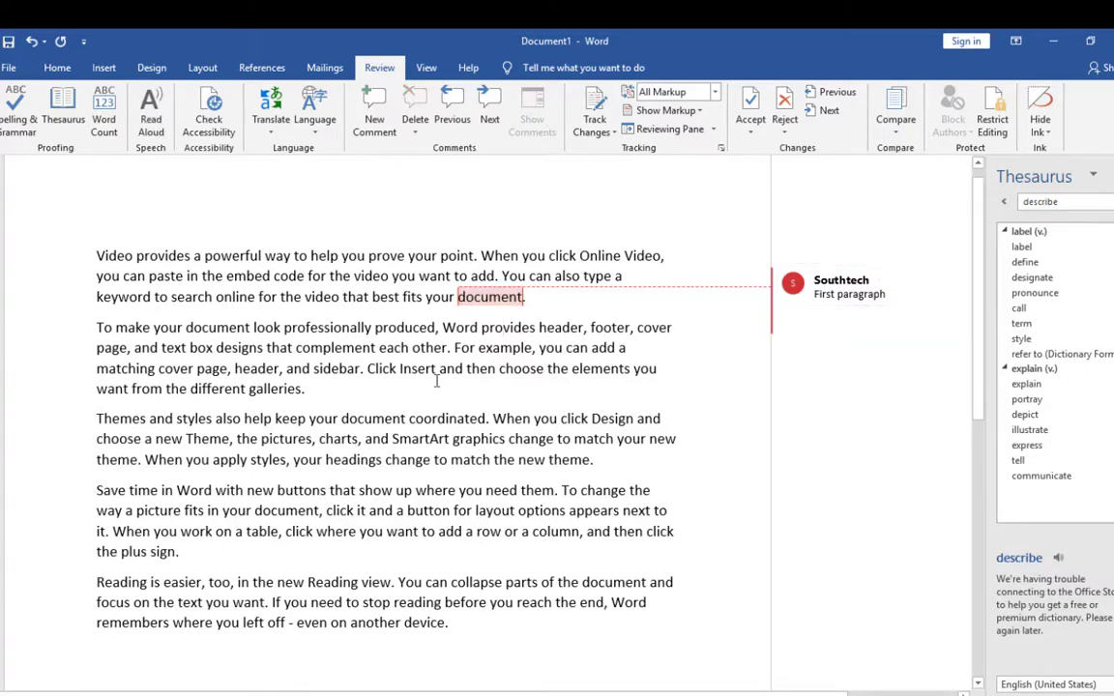
Step: Add the comment "sidebar" to the word "sidebar" in the second paragraph
{"action": "left_click", "coordinate": [360, 369]}
{"action": "left_click", "coordinate": [374, 120]}
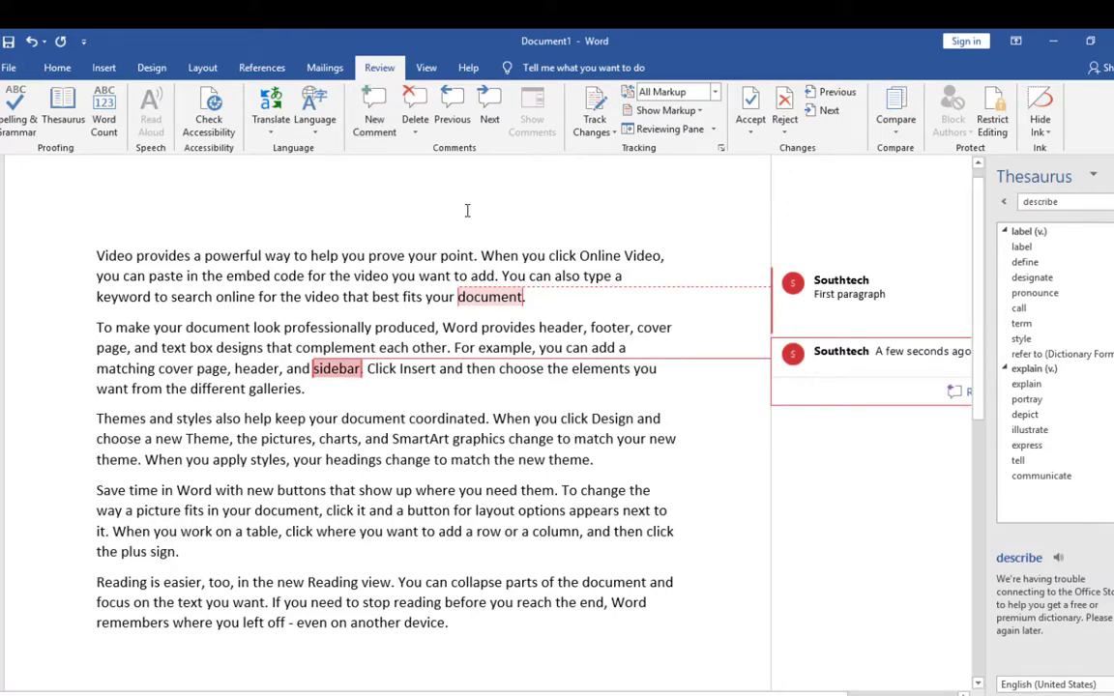
{"action": "type", "text": "sidebar"}
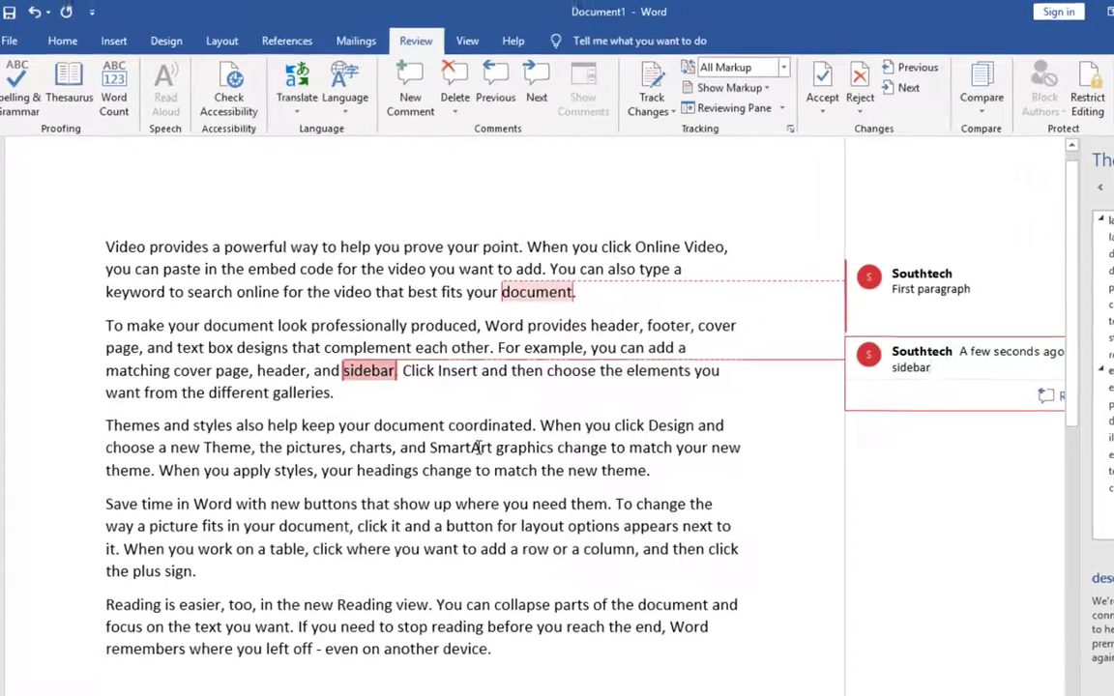
Step: Add the comment "smartart and graphics" to the word "SmartArt" in the third paragraph
{"action": "left_click", "coordinate": [480, 448]}
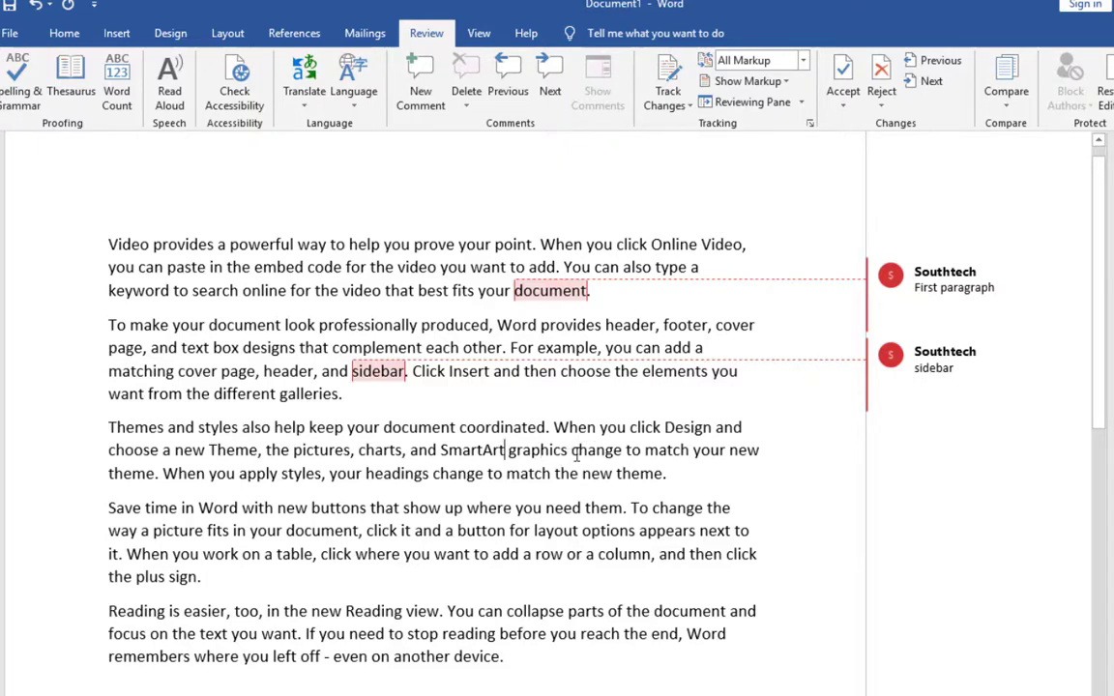
{"action": "left_click", "coordinate": [418, 96]}
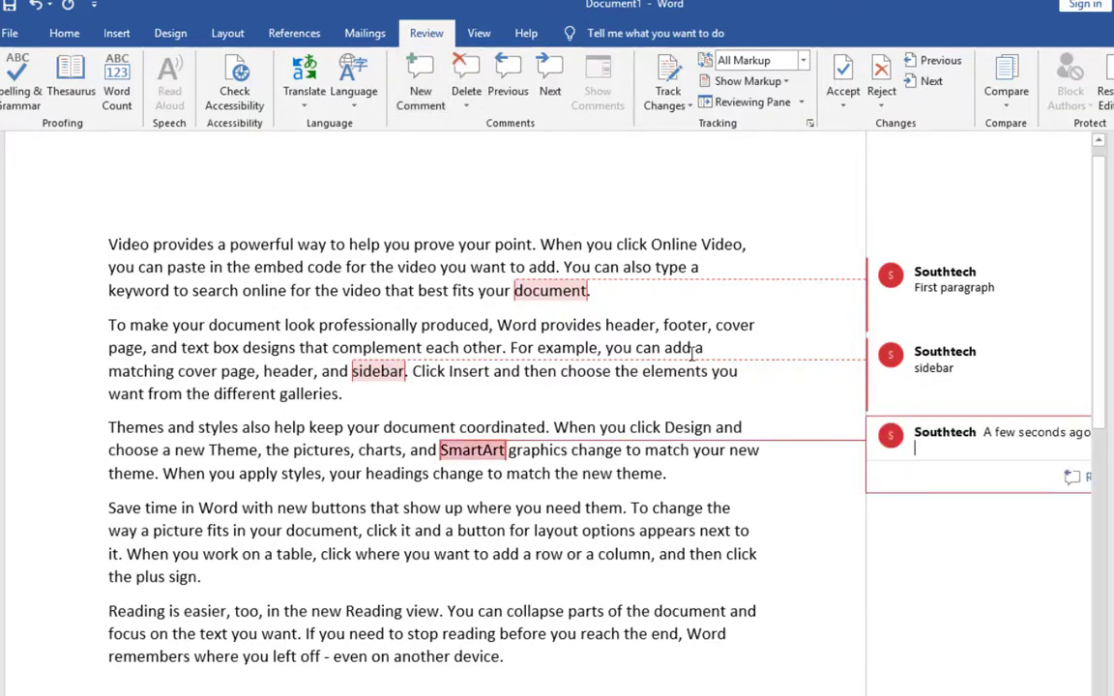
{"action": "type", "text": "smart"}
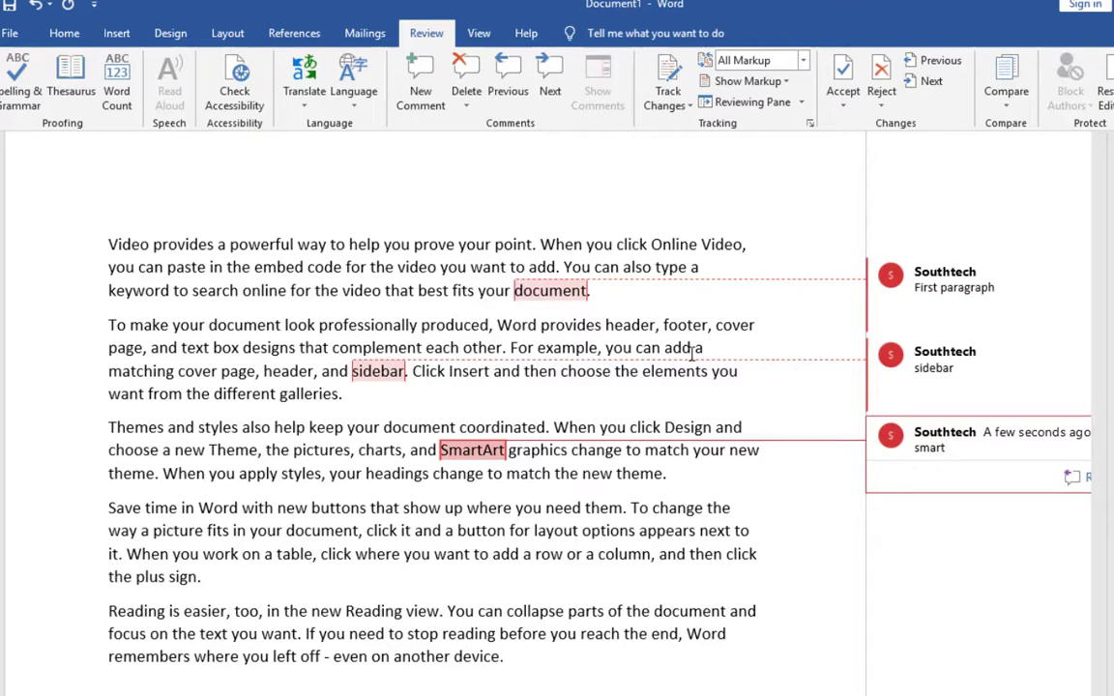
{"action": "type", "text": "art and graphics"}
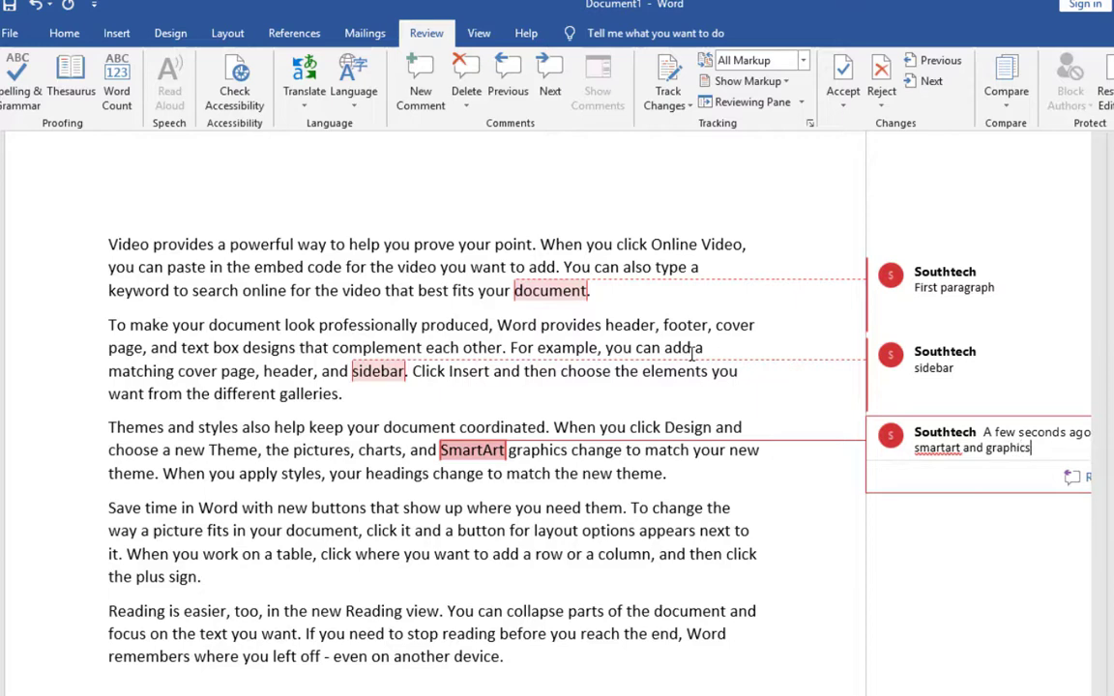
Step: Step through the document's comments in order, from "First paragraph" through "sidebar" to "smartart and graphics"
{"action": "left_click", "coordinate": [573, 464]}
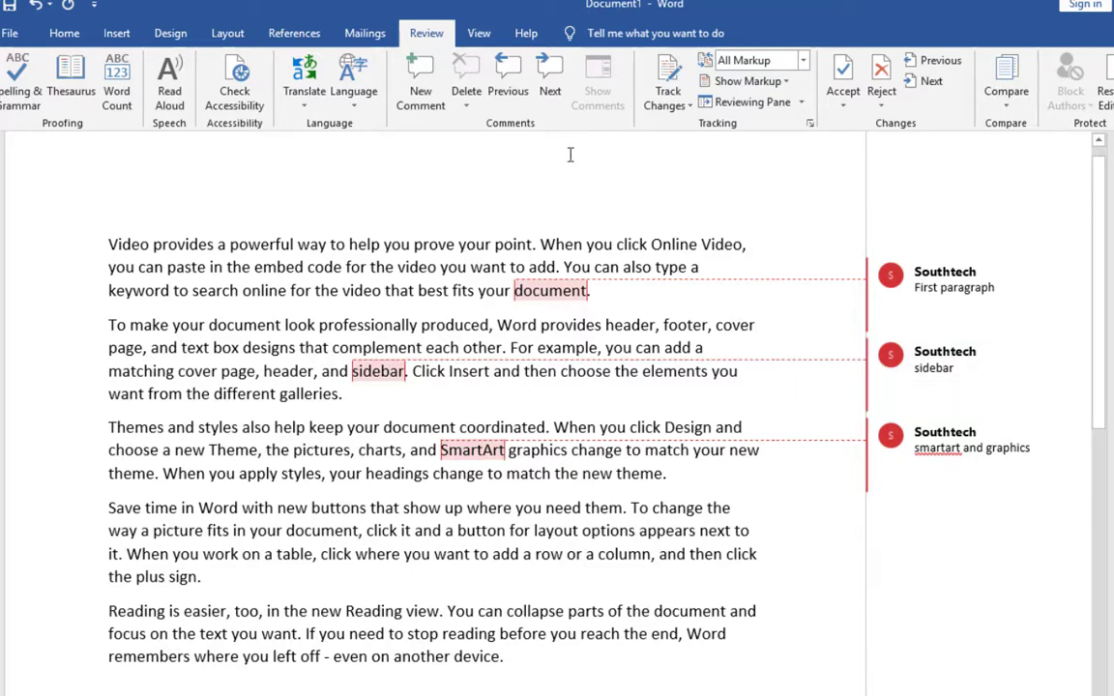
{"action": "left_click", "coordinate": [547, 97]}
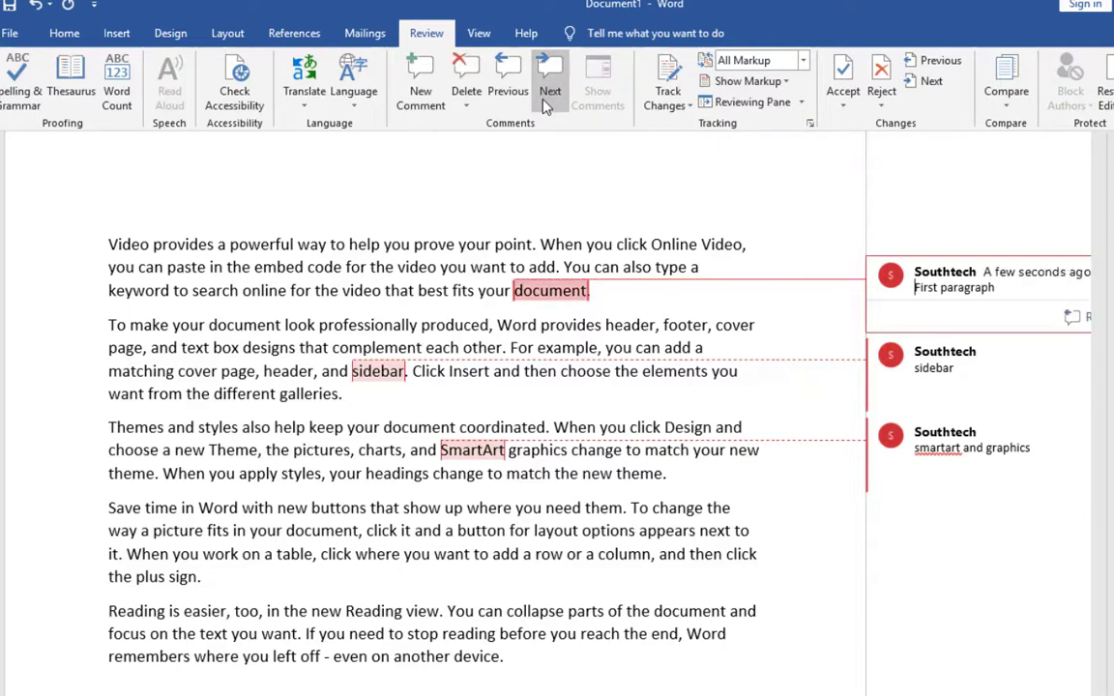
{"action": "left_click", "coordinate": [547, 96]}
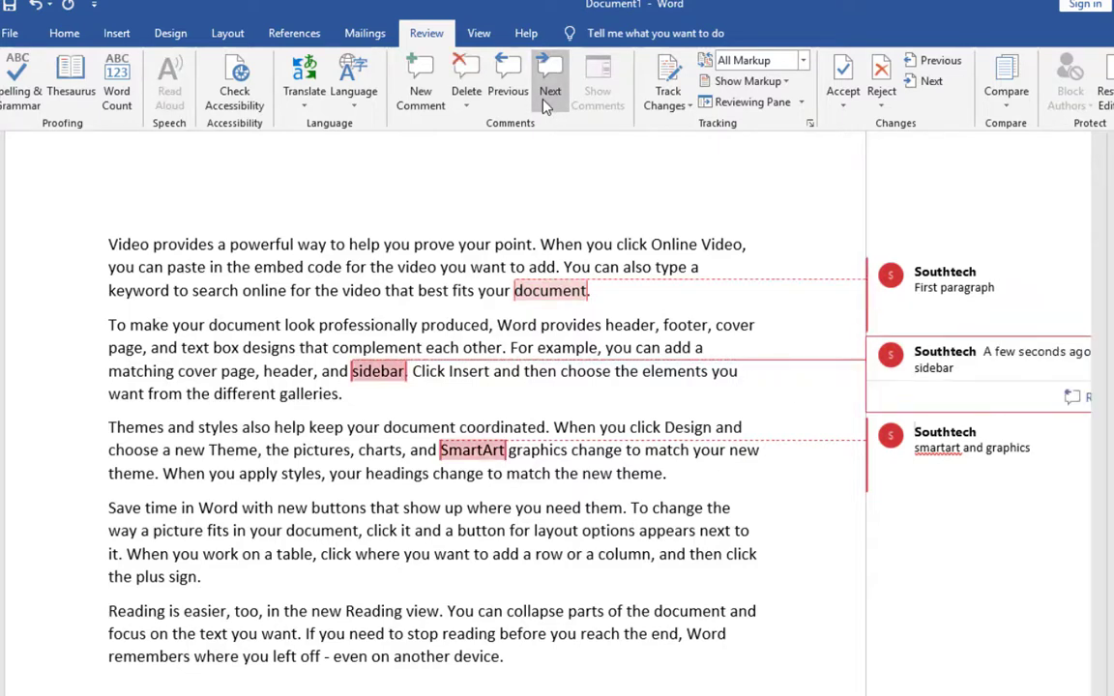
{"action": "left_click", "coordinate": [548, 96]}
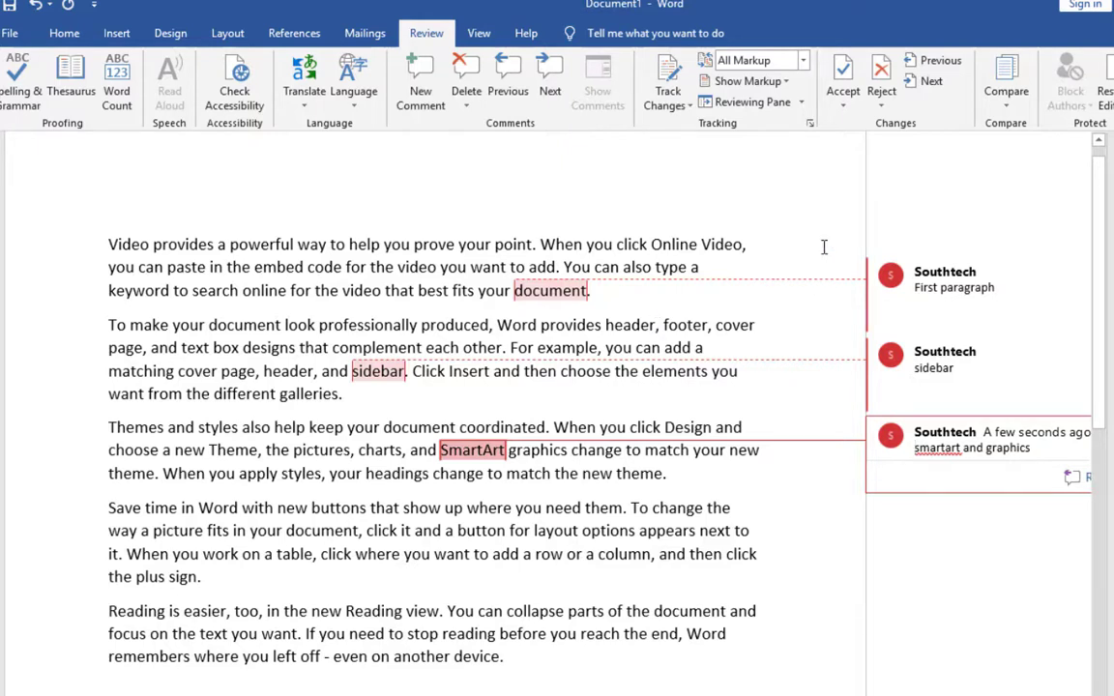
Step: Remove the "smartart and graphics" and "First paragraph" comments by using Reject and Move to Next on each
{"action": "left_click", "coordinate": [884, 93]}
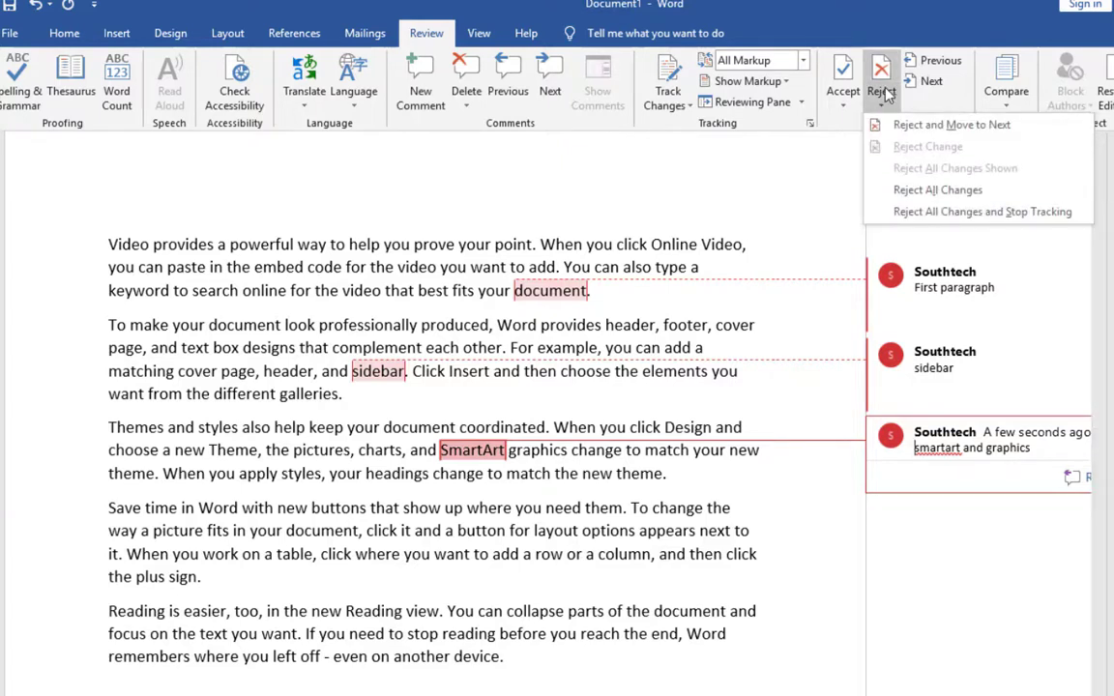
{"action": "left_click", "coordinate": [915, 133]}
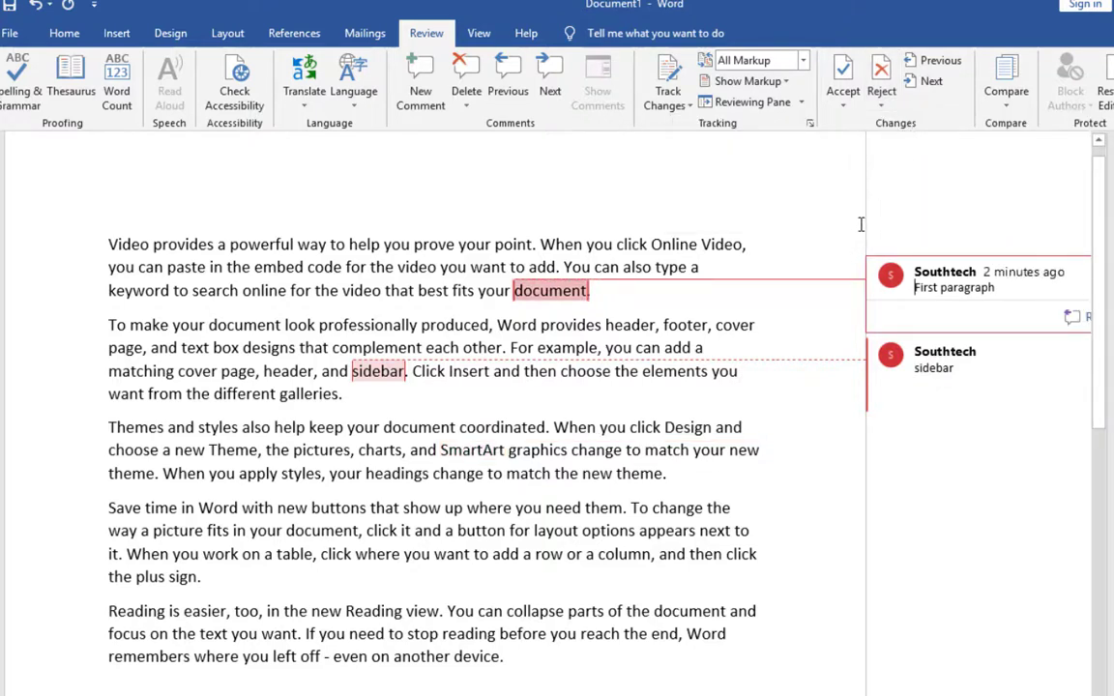
{"action": "left_click", "coordinate": [886, 95]}
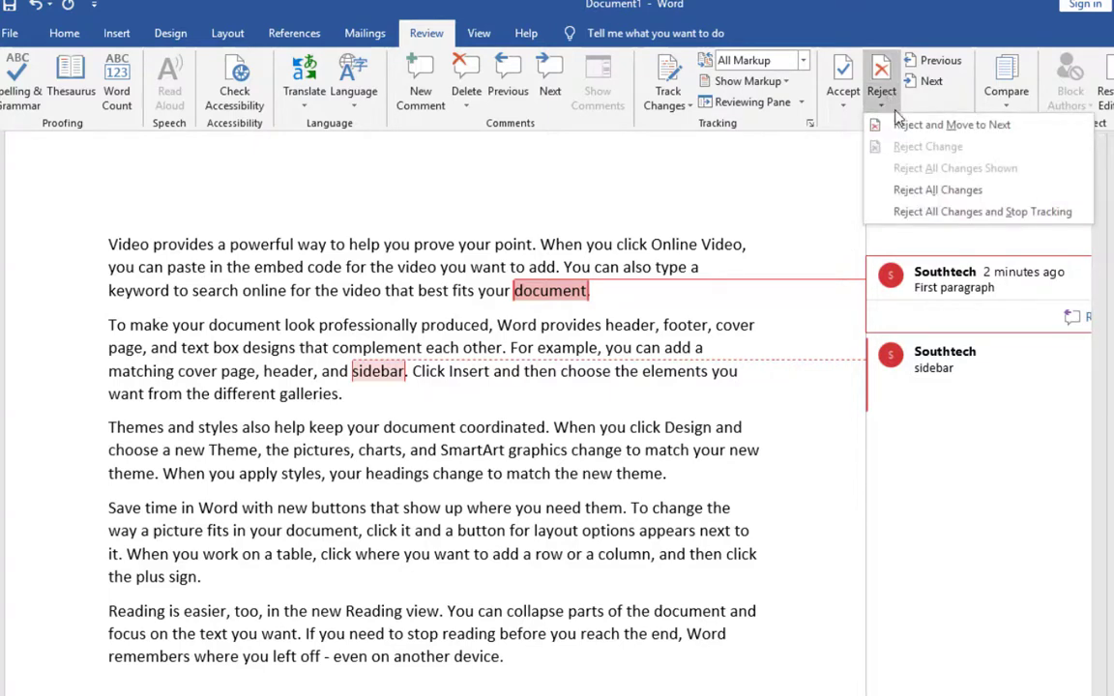
{"action": "left_click", "coordinate": [899, 126]}
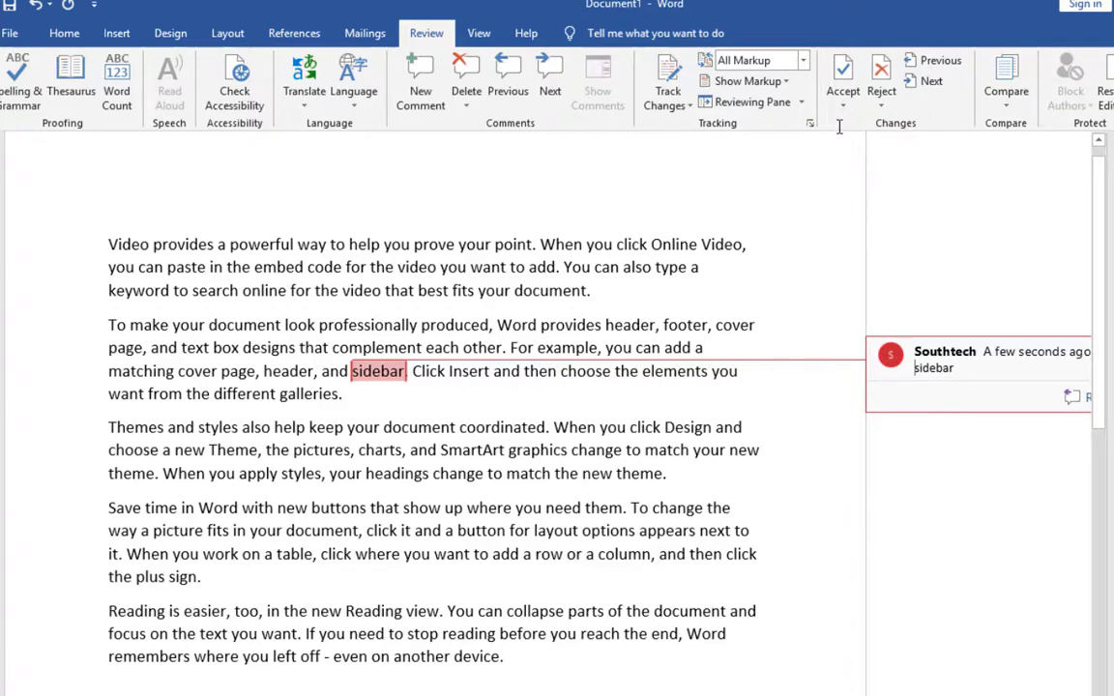
Step: Accept the remaining "sidebar" comment with Accept and Move to Next, and return to the third paragraph's text
{"action": "left_click", "coordinate": [843, 93]}
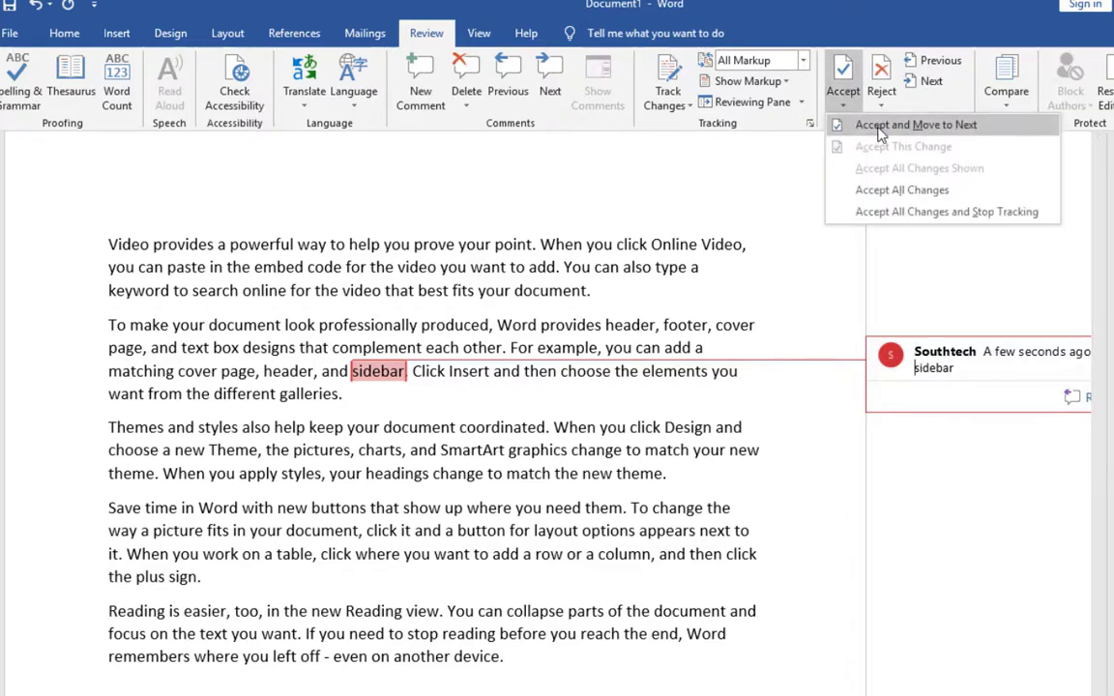
{"action": "left_click", "coordinate": [872, 123]}
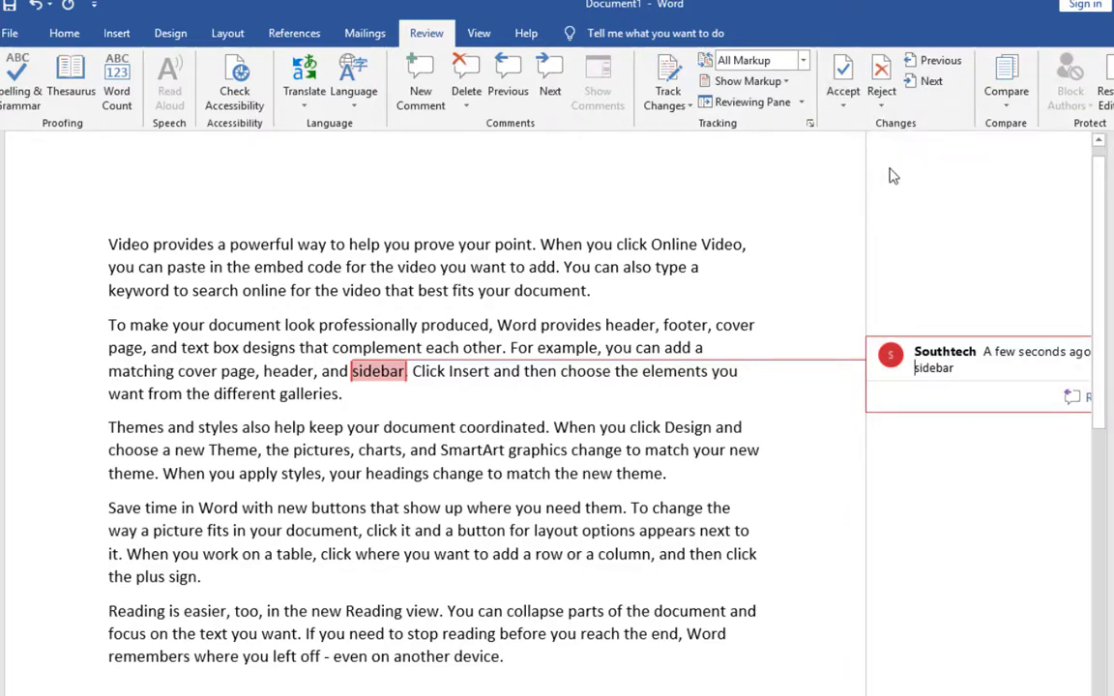
{"action": "left_click_drag", "start_coordinate": [1102, 244], "coordinate": [1089, 192]}
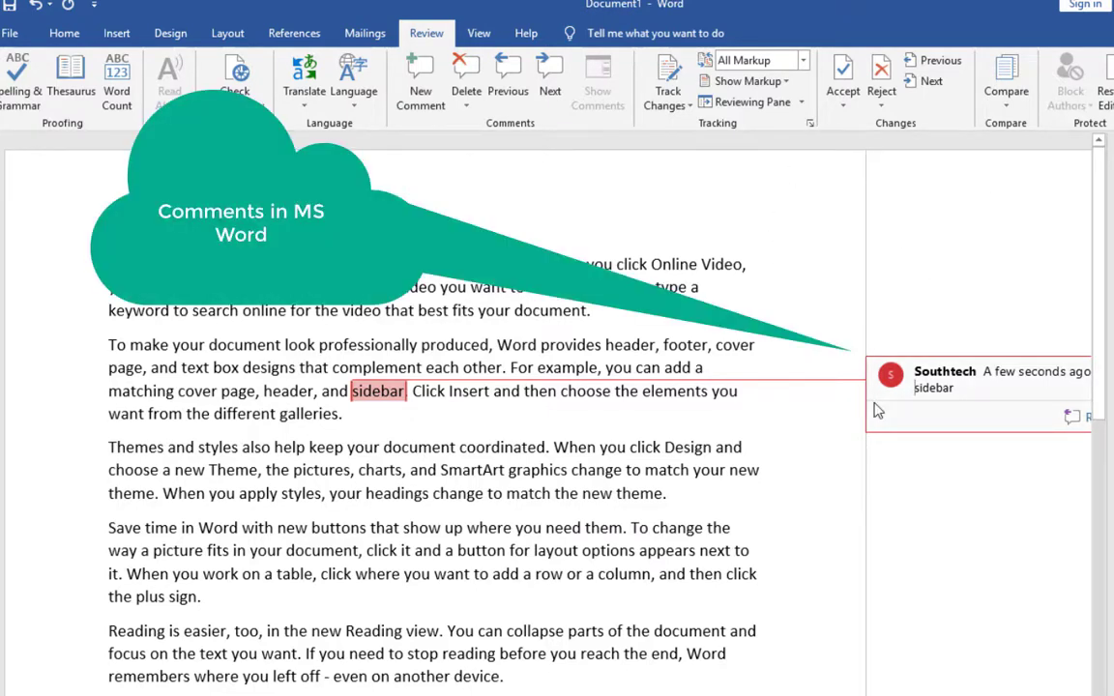
{"action": "left_click", "coordinate": [787, 445]}
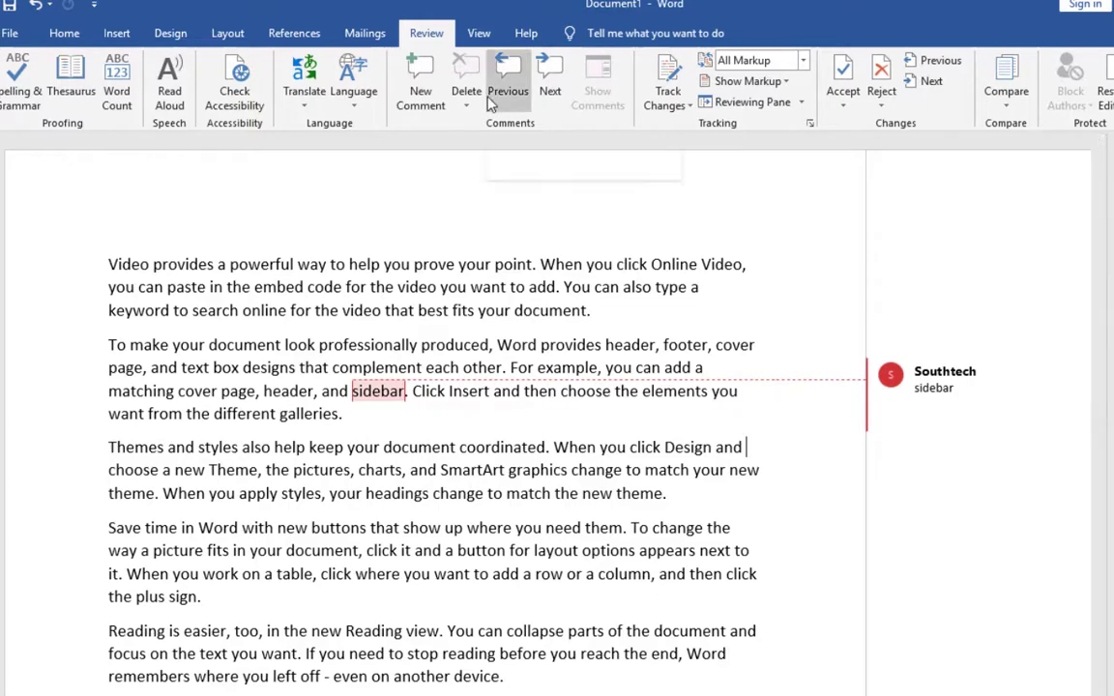
Step: Set the document zoom to 200% and look across the width of the enlarged page
{"action": "left_click", "coordinate": [476, 35]}
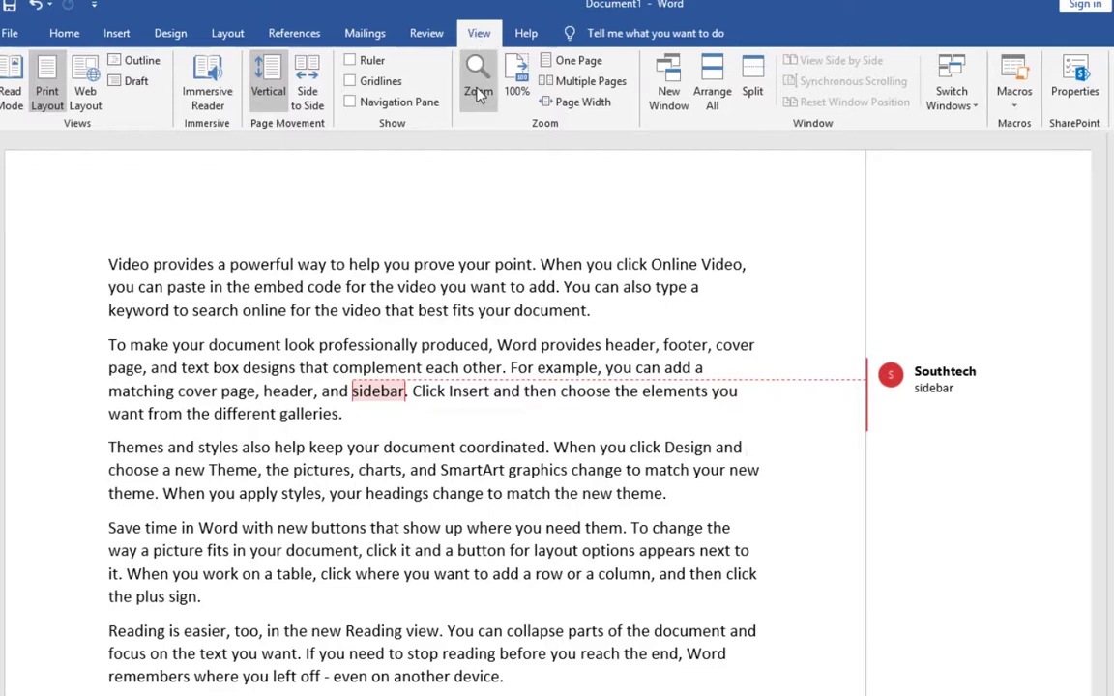
{"action": "left_click", "coordinate": [541, 324]}
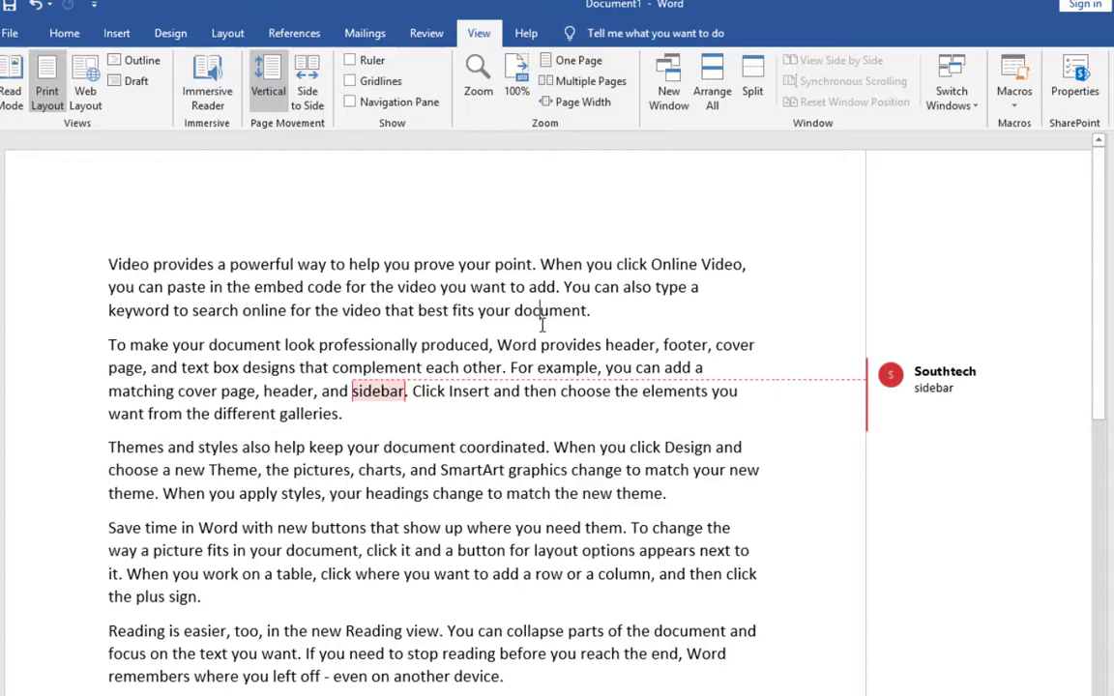
{"action": "left_click", "coordinate": [481, 106]}
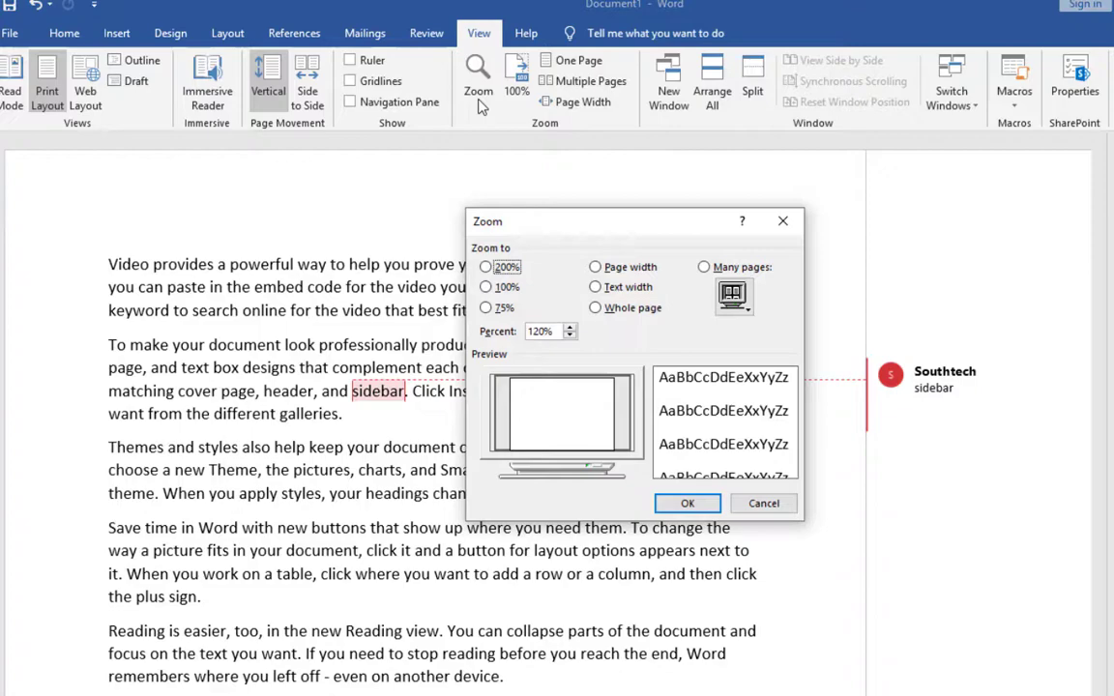
{"action": "left_click", "coordinate": [487, 268]}
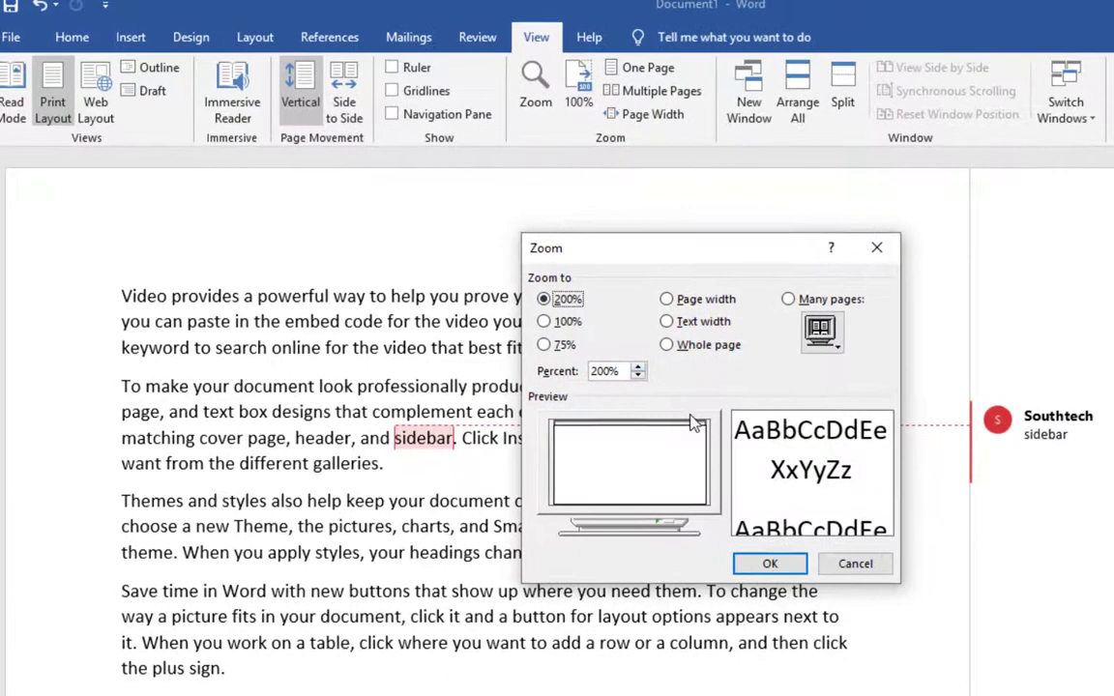
{"action": "left_click", "coordinate": [768, 564]}
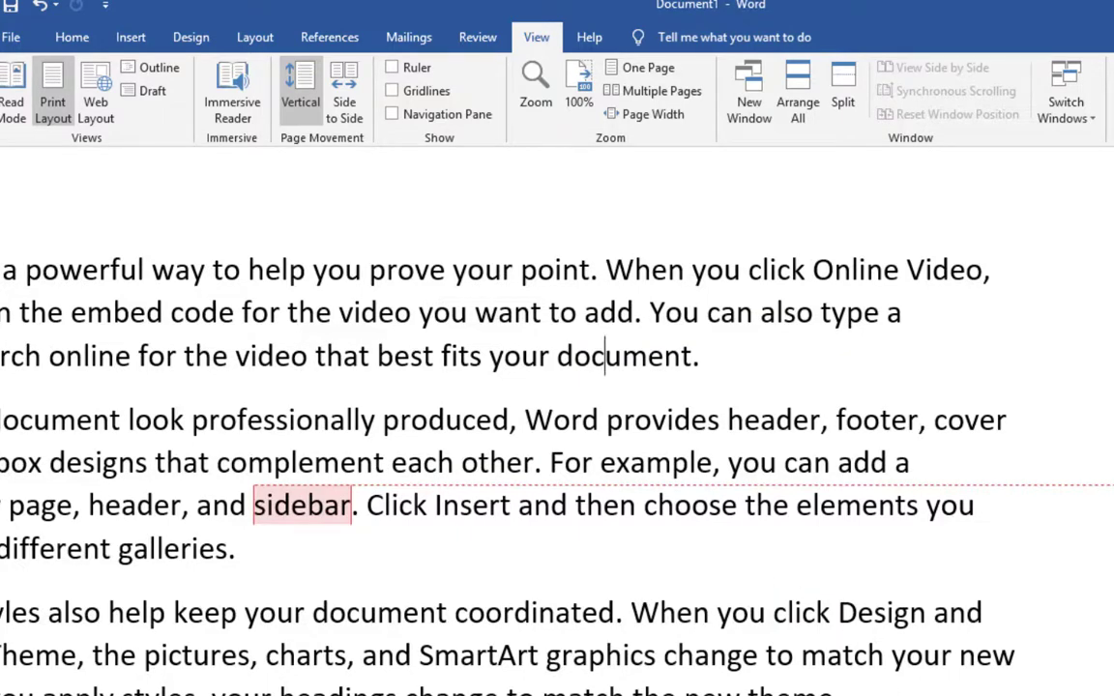
{"action": "scroll", "coordinate": [557, 422], "scroll_direction": "left", "scroll_amount": 5}
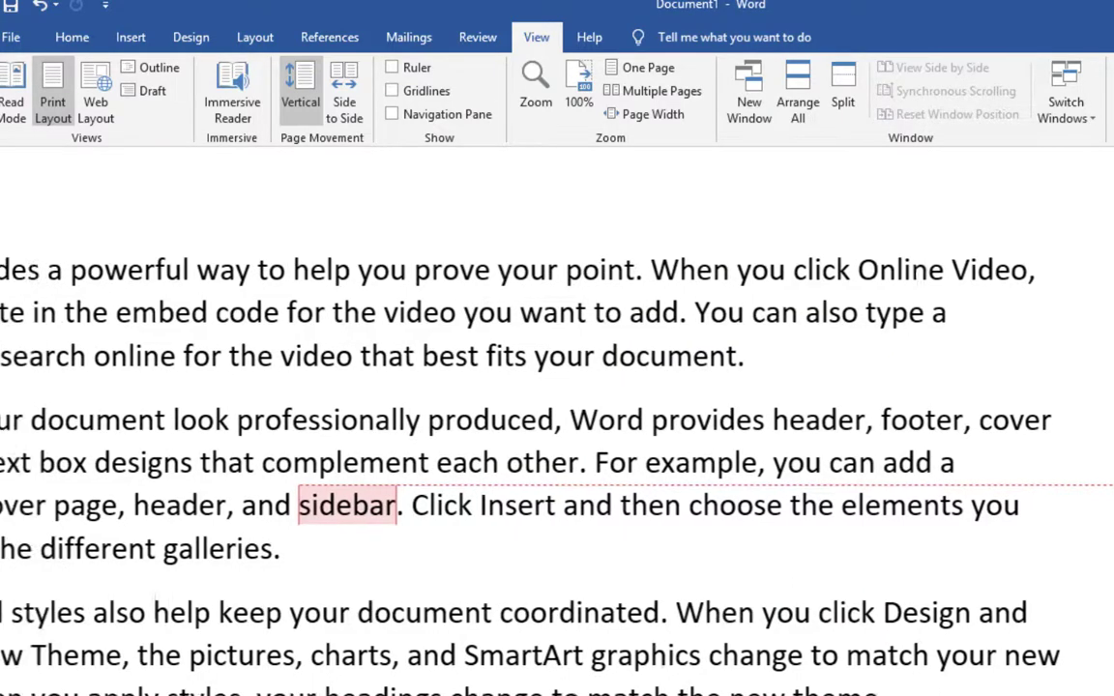
{"action": "scroll", "coordinate": [557, 422], "scroll_direction": "right", "scroll_amount": 6}
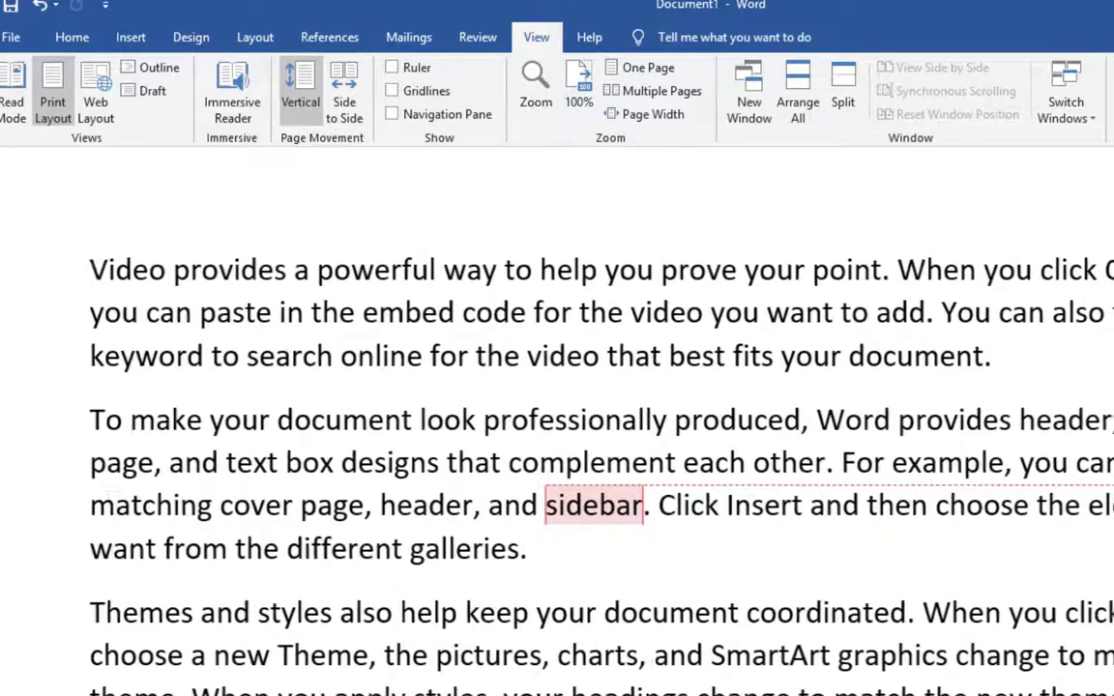
{"action": "scroll", "coordinate": [557, 422], "scroll_direction": "left", "scroll_amount": 3}
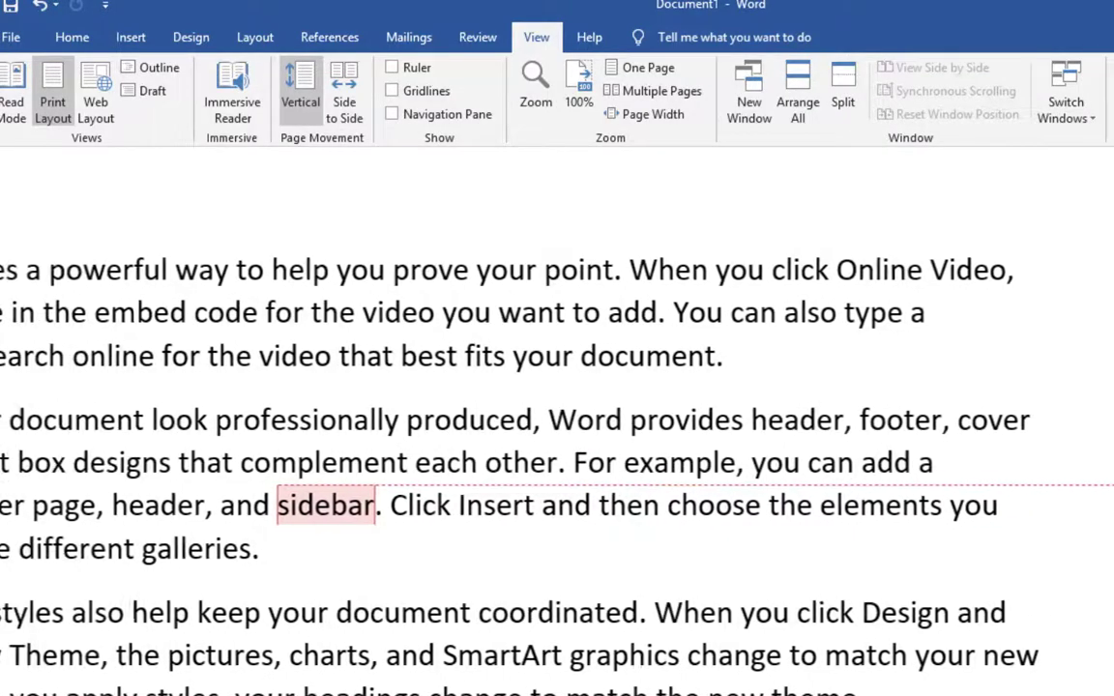
{"action": "scroll", "coordinate": [557, 422], "scroll_direction": "right", "scroll_amount": 4}
{"action": "scroll", "coordinate": [367, 319], "scroll_direction": "right", "scroll_amount": 1}
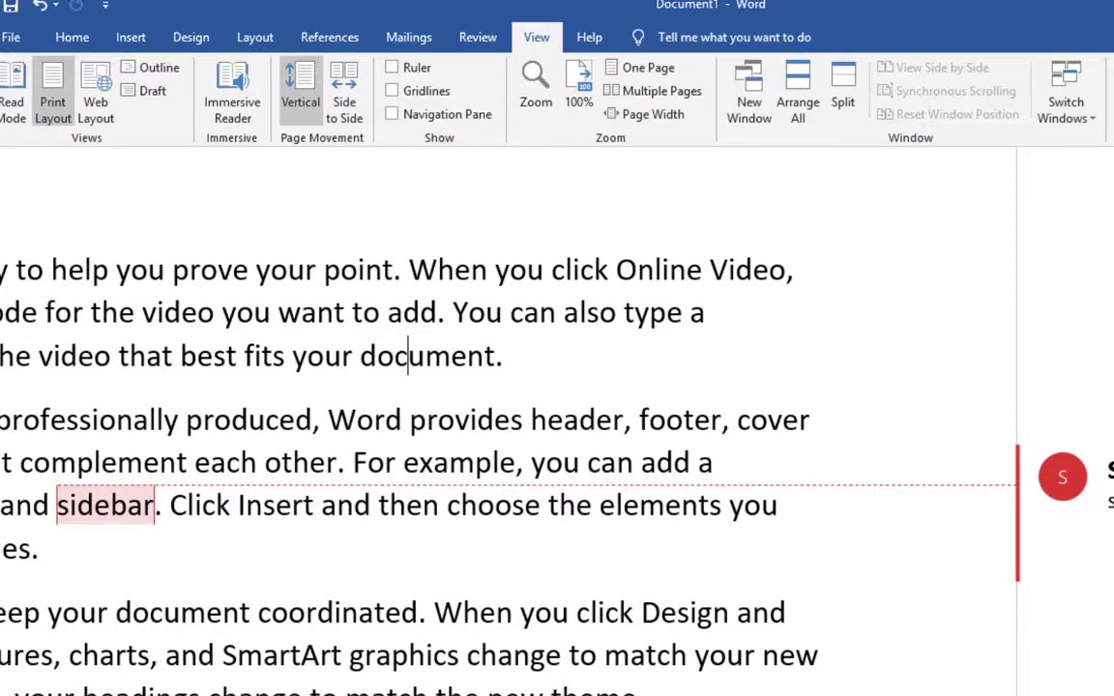
Step: Reduce the document zoom to 100% so all five paragraphs and the comment fit in view
{"action": "scroll", "coordinate": [408, 356], "scroll_direction": "down", "scroll_amount": 1}
{"action": "scroll", "coordinate": [408, 355], "scroll_direction": "down", "scroll_amount": 2}
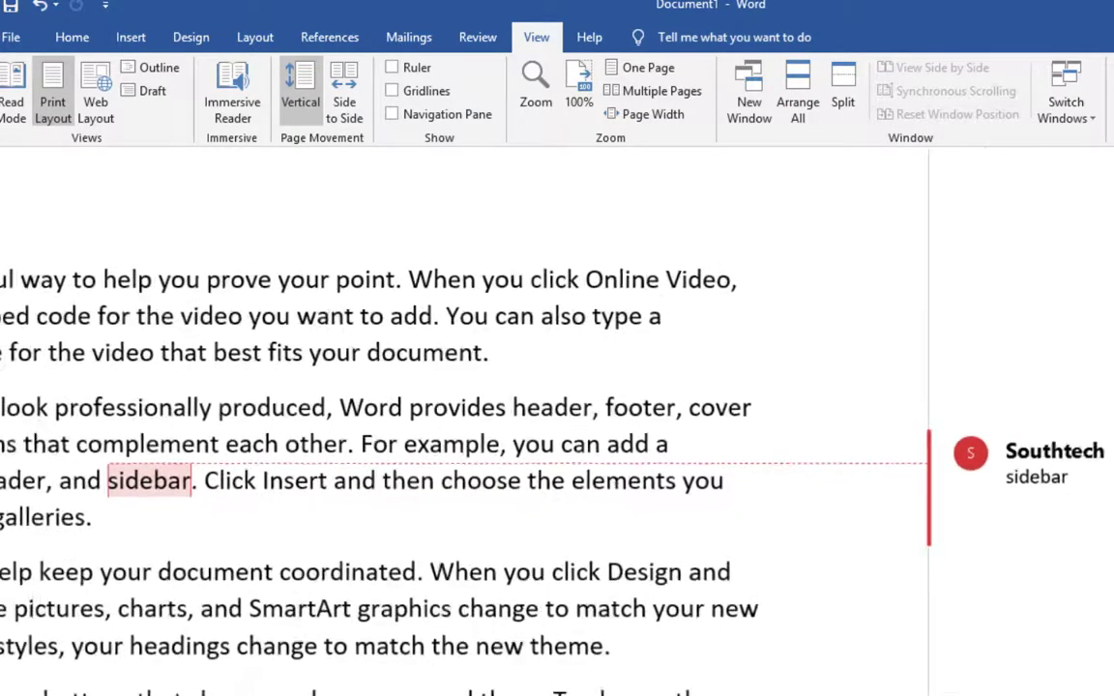
{"action": "scroll", "coordinate": [408, 352], "scroll_direction": "down", "scroll_amount": 3}
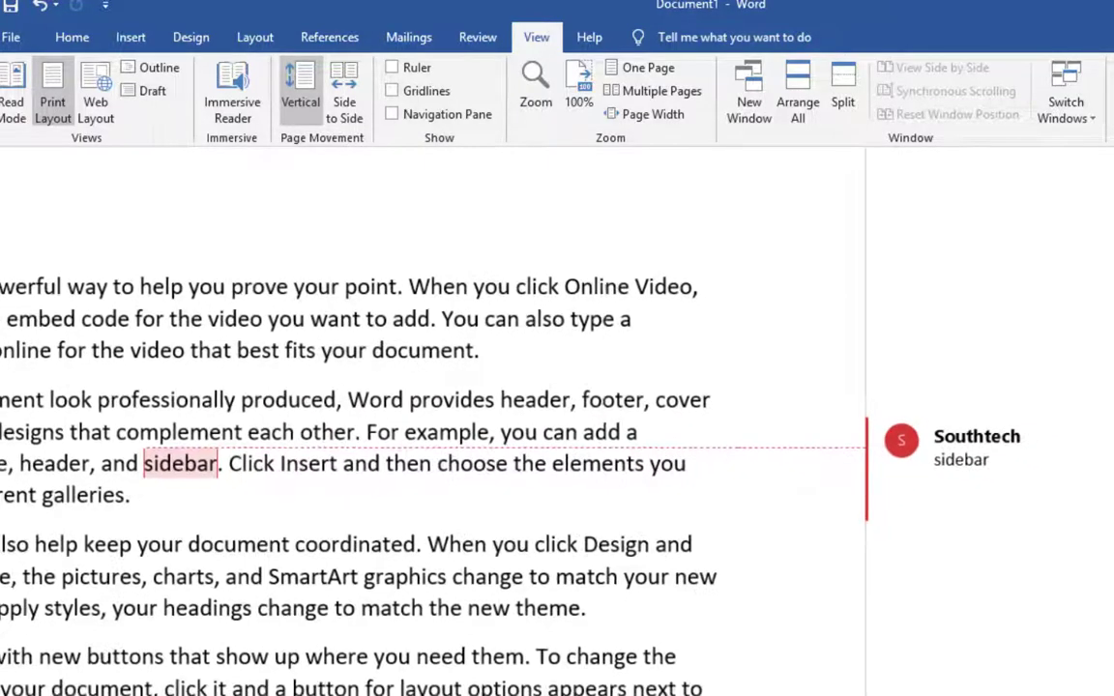
{"action": "scroll", "coordinate": [408, 352], "scroll_direction": "down", "scroll_amount": 3}
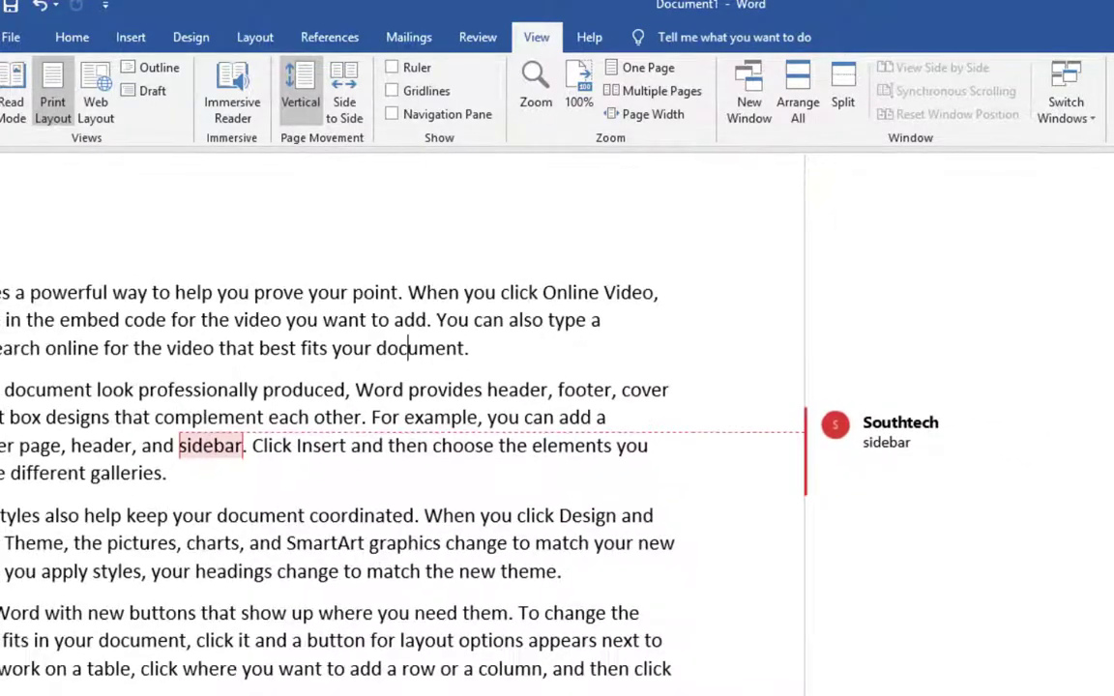
{"action": "scroll", "coordinate": [408, 352], "scroll_direction": "down", "scroll_amount": 2}
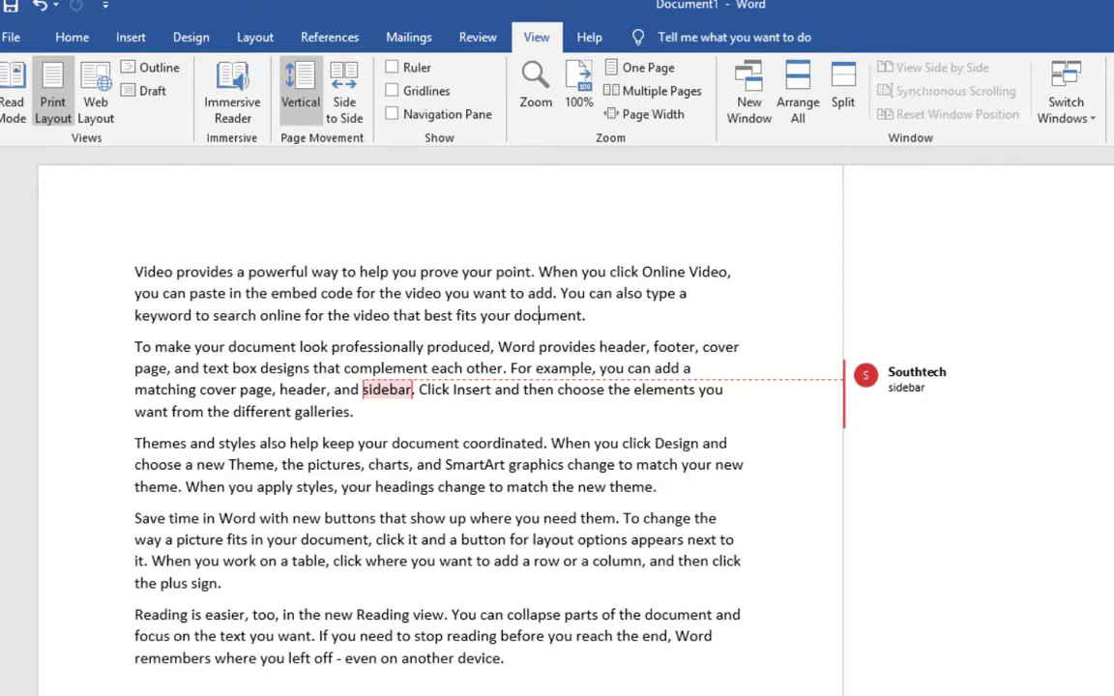
{"action": "scroll", "coordinate": [422, 416], "scroll_direction": "up", "scroll_amount": 3}
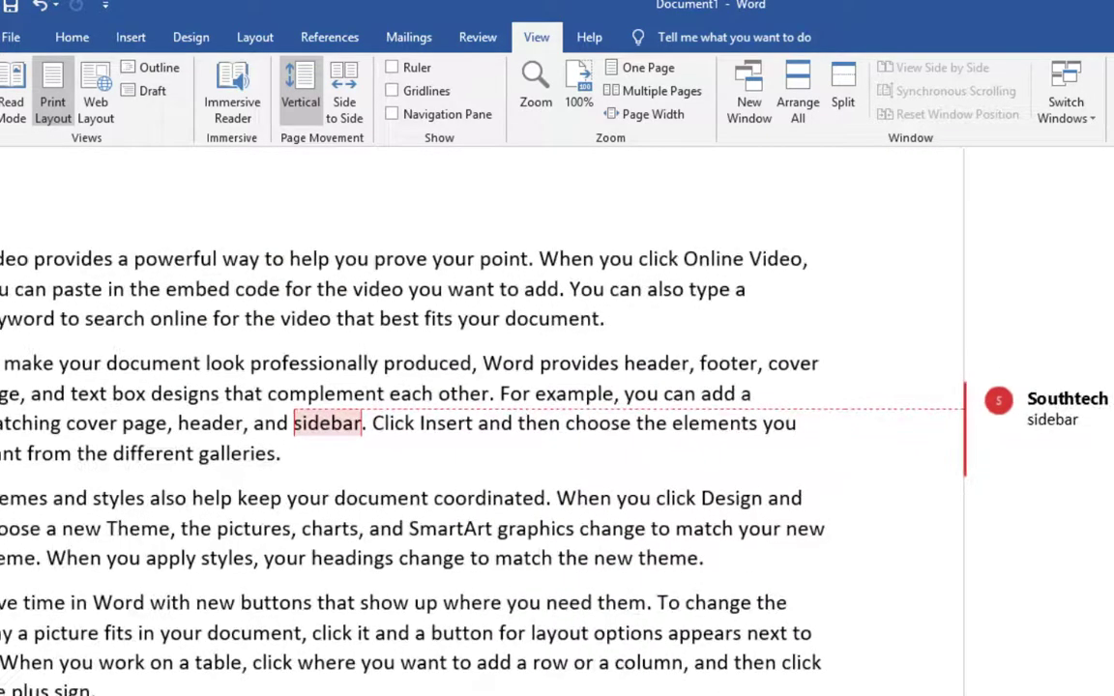
{"action": "scroll", "coordinate": [422, 416], "scroll_direction": "down", "scroll_amount": 3}
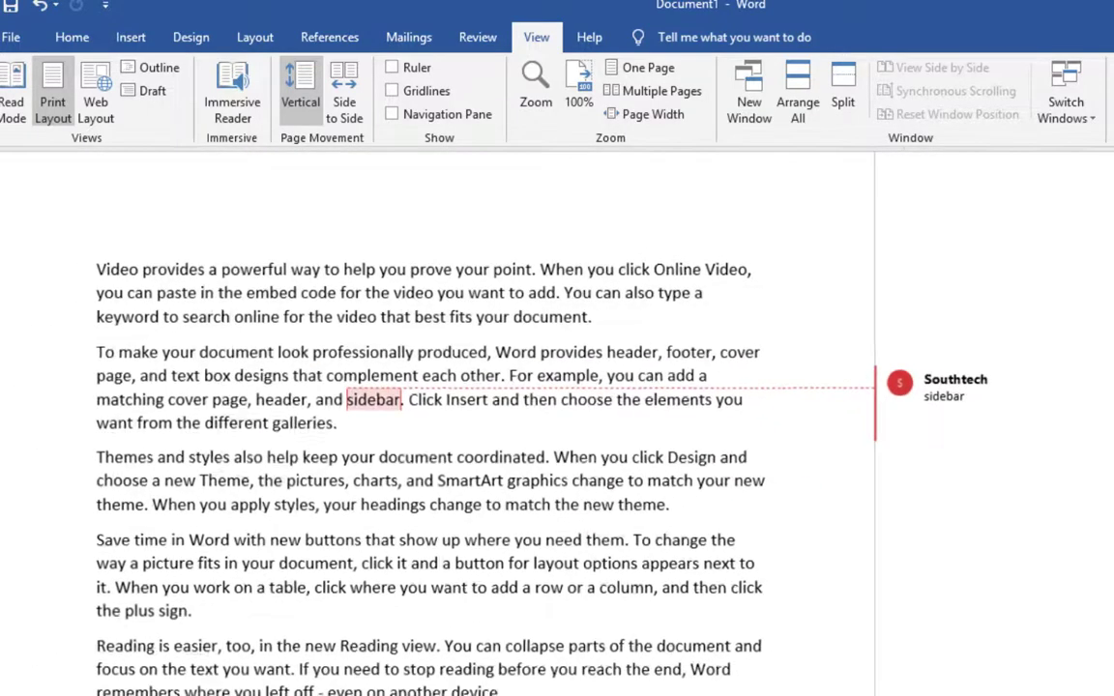
{"action": "scroll", "coordinate": [421, 415], "scroll_direction": "down", "scroll_amount": 2}
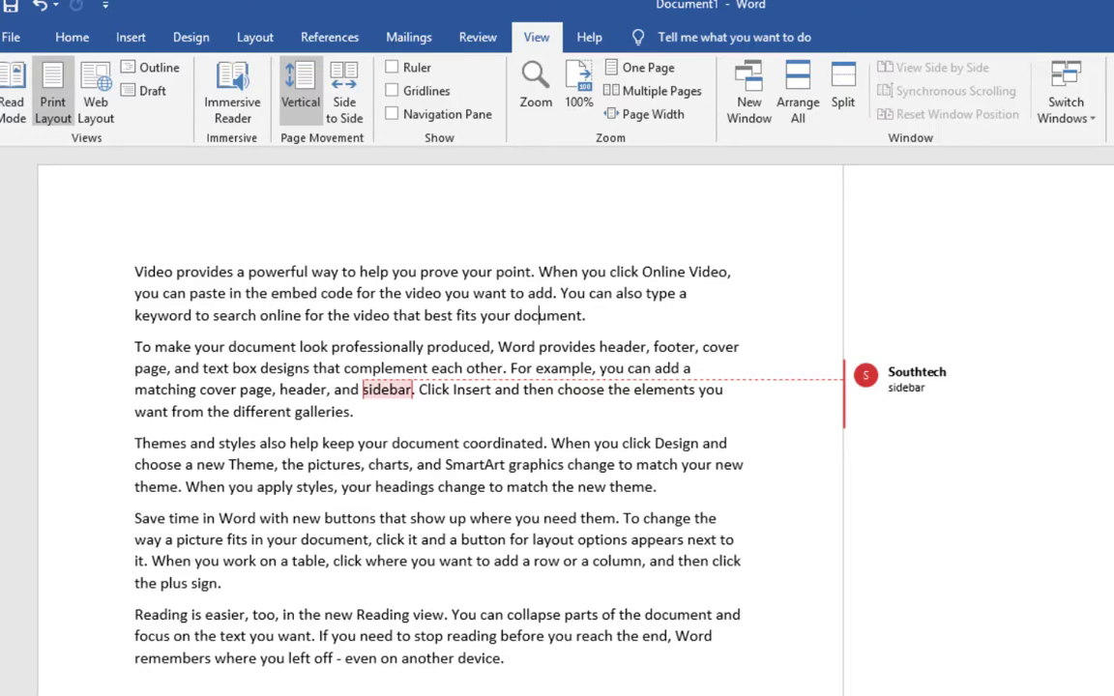
{"action": "scroll", "coordinate": [542, 315], "scroll_direction": "down", "scroll_amount": 3}
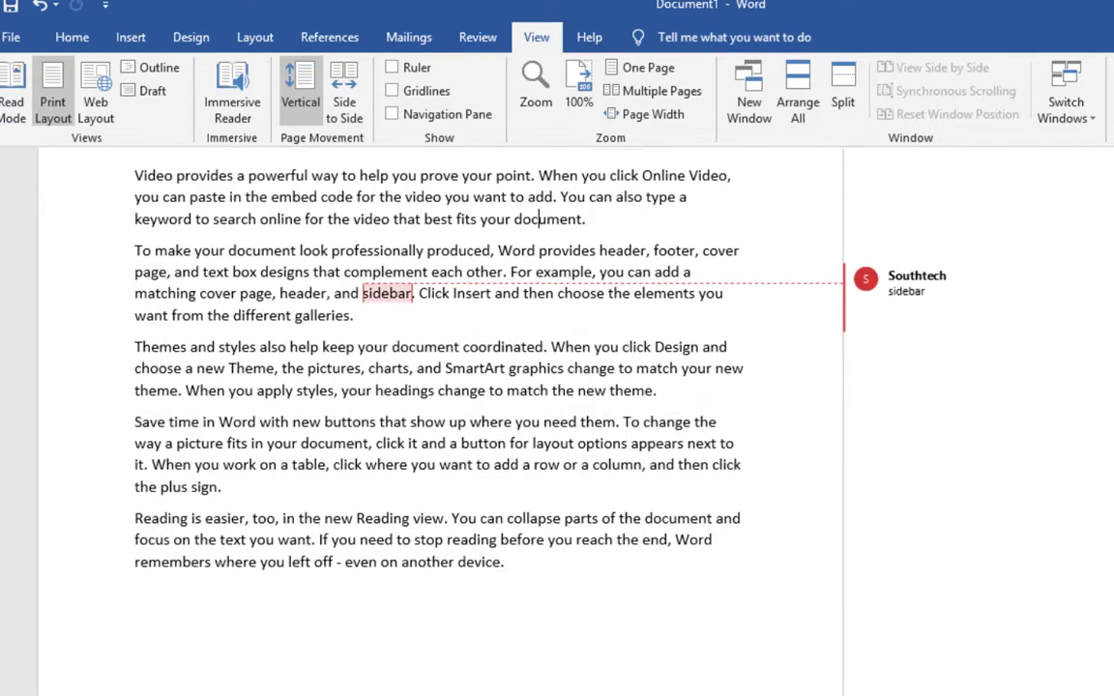
{"action": "scroll", "coordinate": [541, 315], "scroll_direction": "up", "scroll_amount": 3}
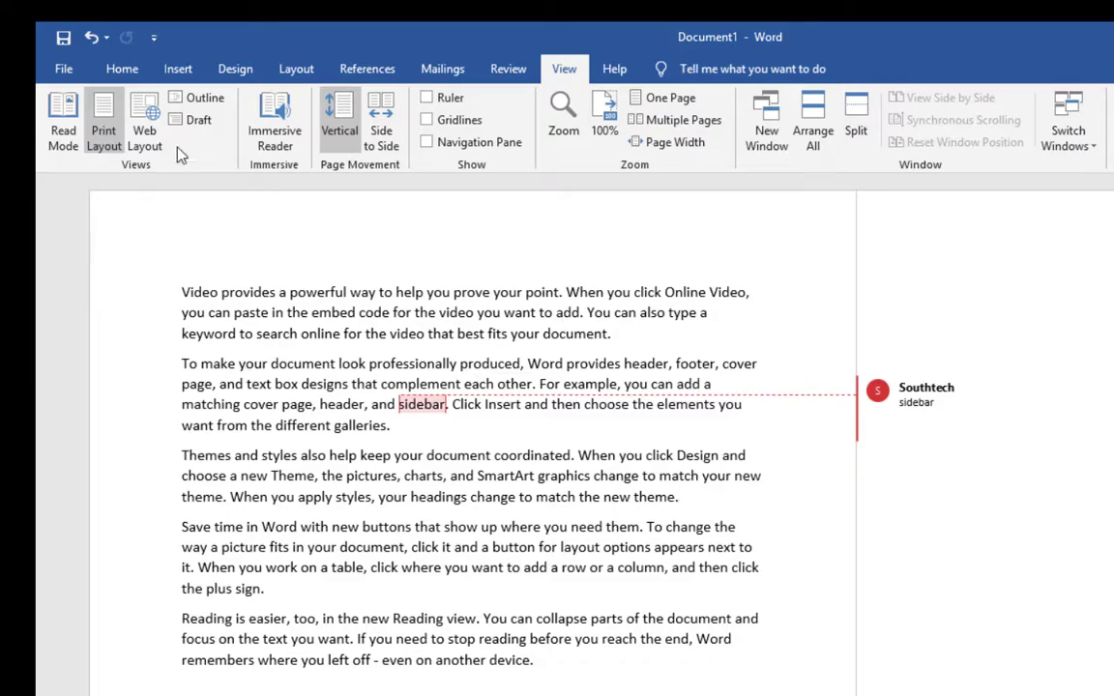
Step: Save the file as a Word Document in the Desktop folder "reviewandview", keeping the suggested name "Video provides a powerful way to help you prove your poin1"
{"action": "left_click", "coordinate": [65, 69]}
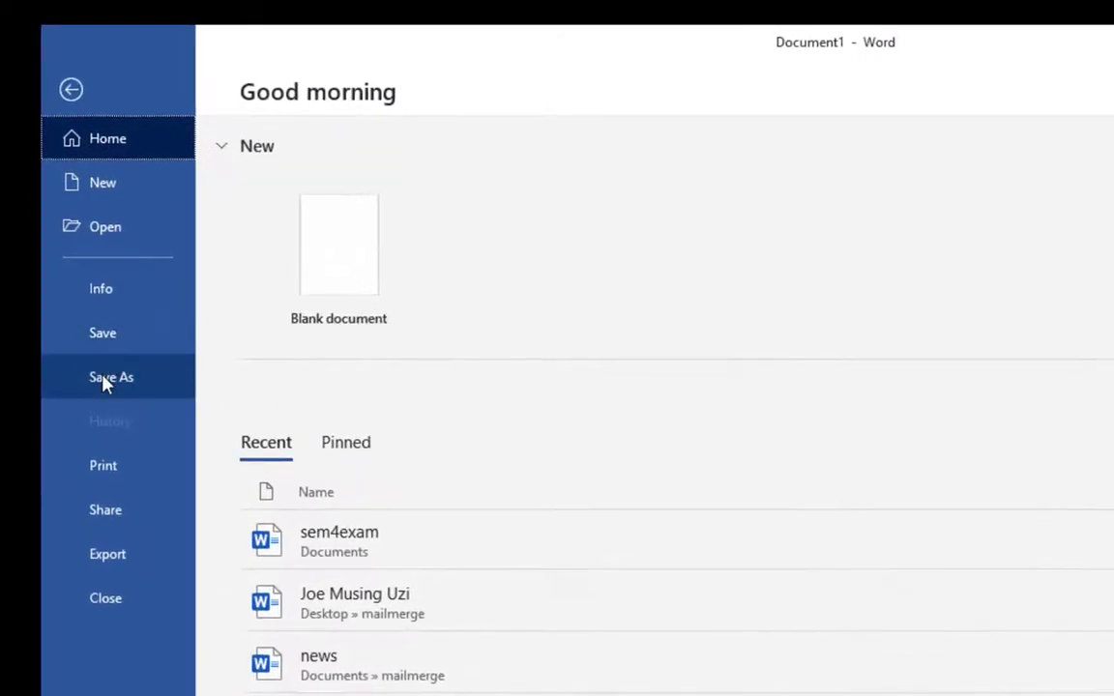
{"action": "left_click", "coordinate": [102, 380]}
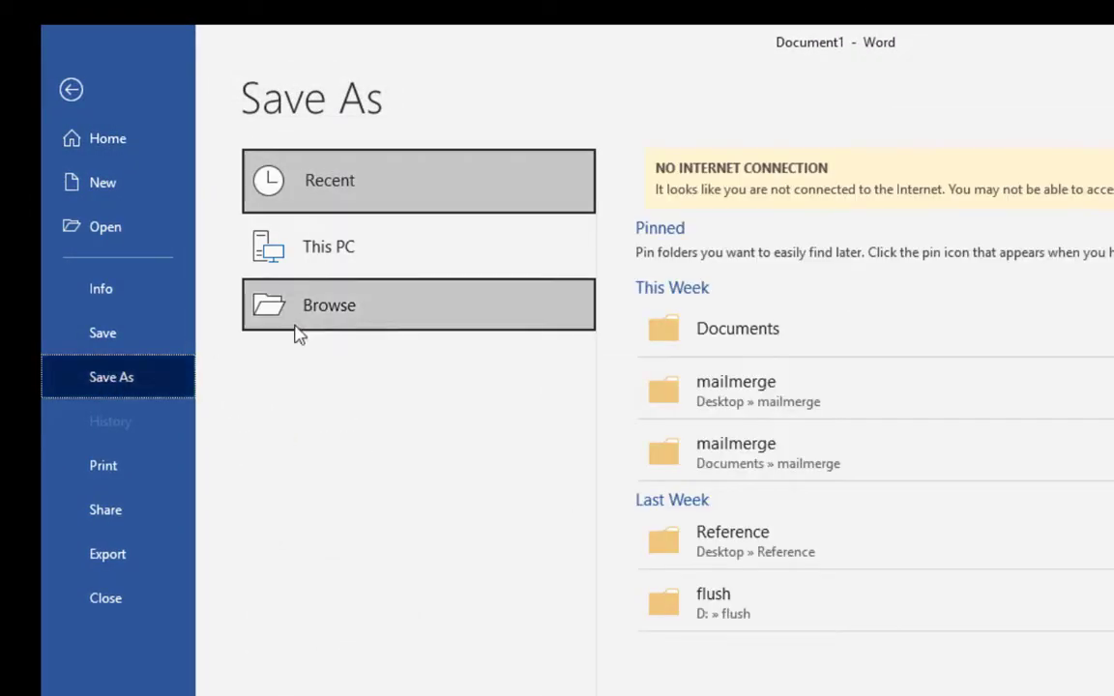
{"action": "left_click", "coordinate": [348, 319]}
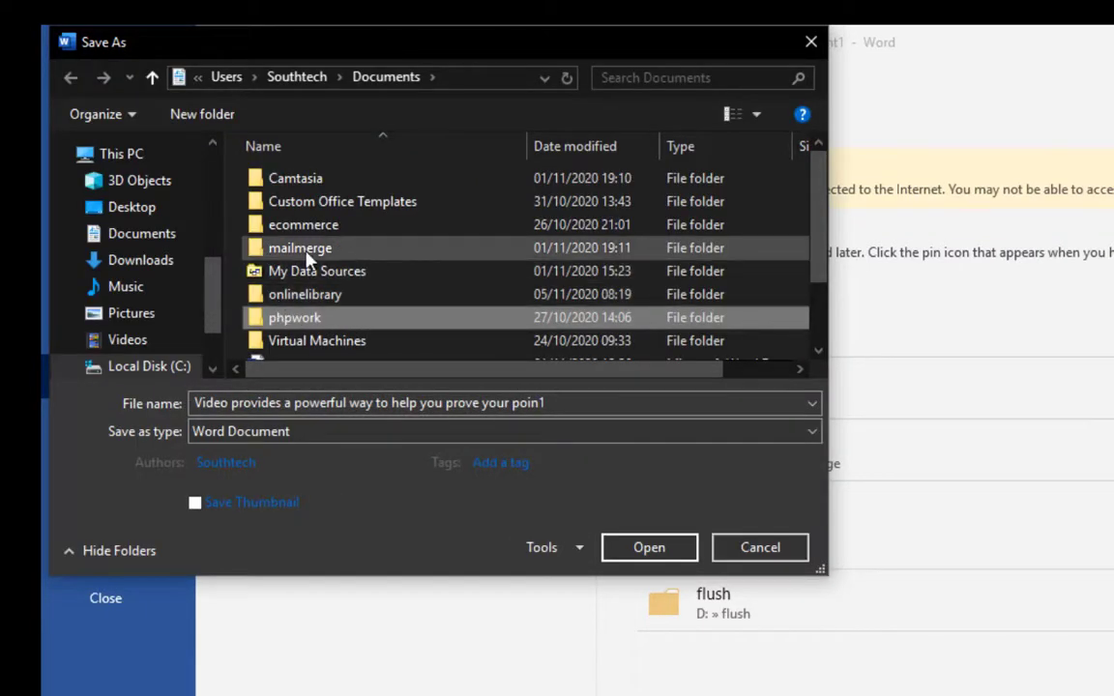
{"action": "left_click", "coordinate": [128, 215]}
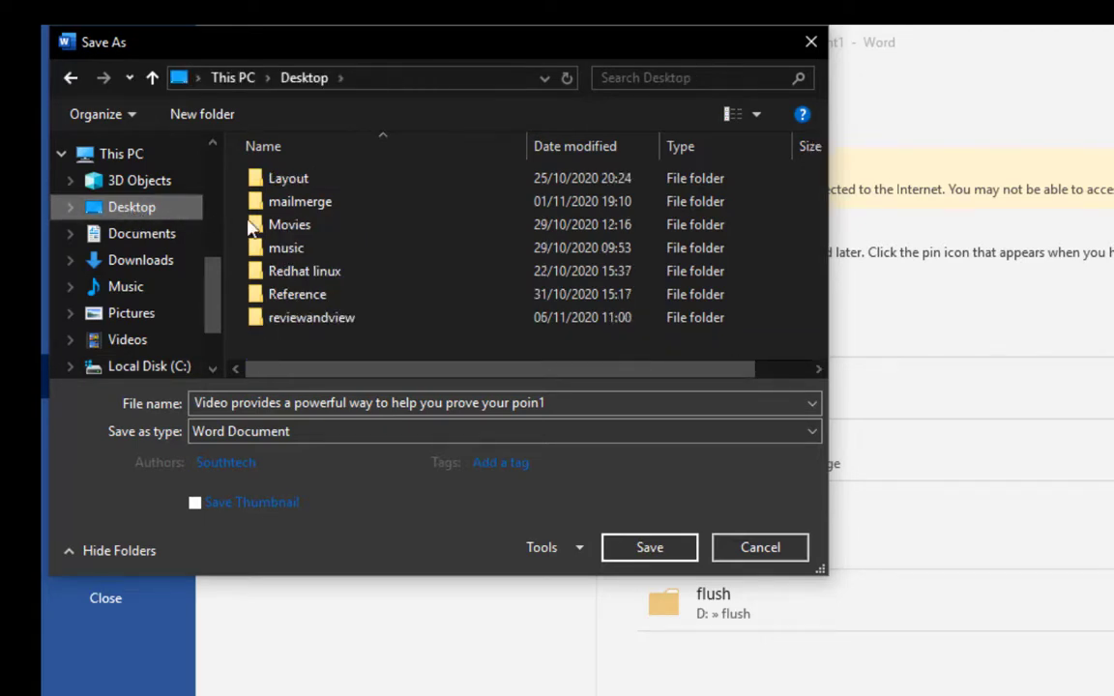
{"action": "left_click", "coordinate": [306, 323]}
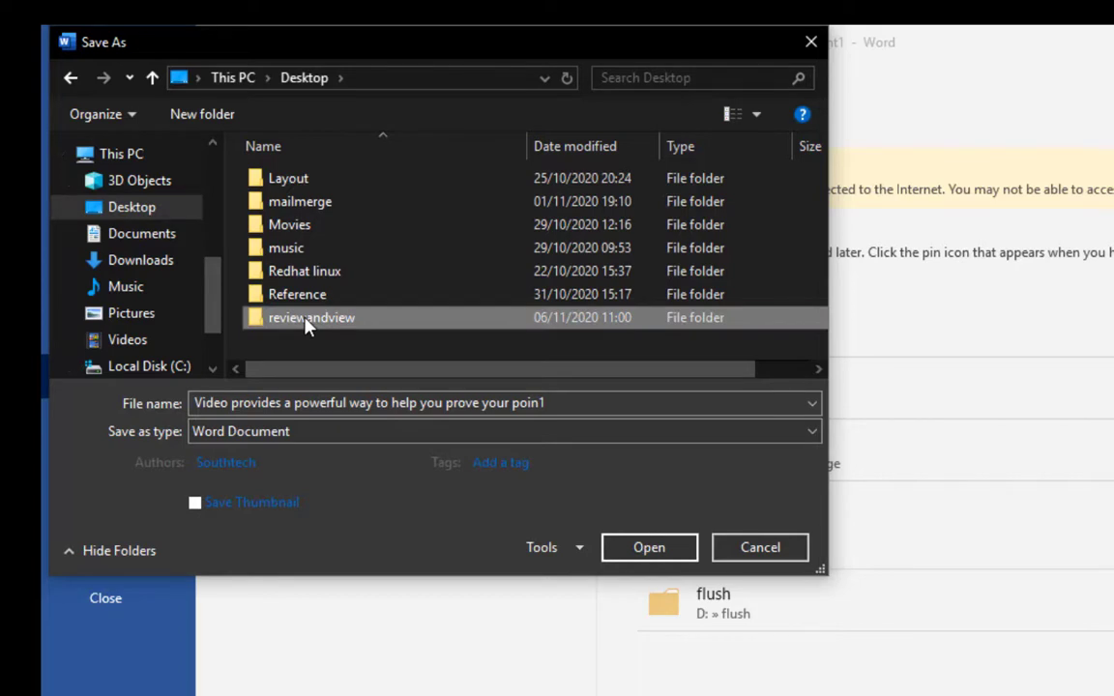
{"action": "double_click", "coordinate": [305, 324]}
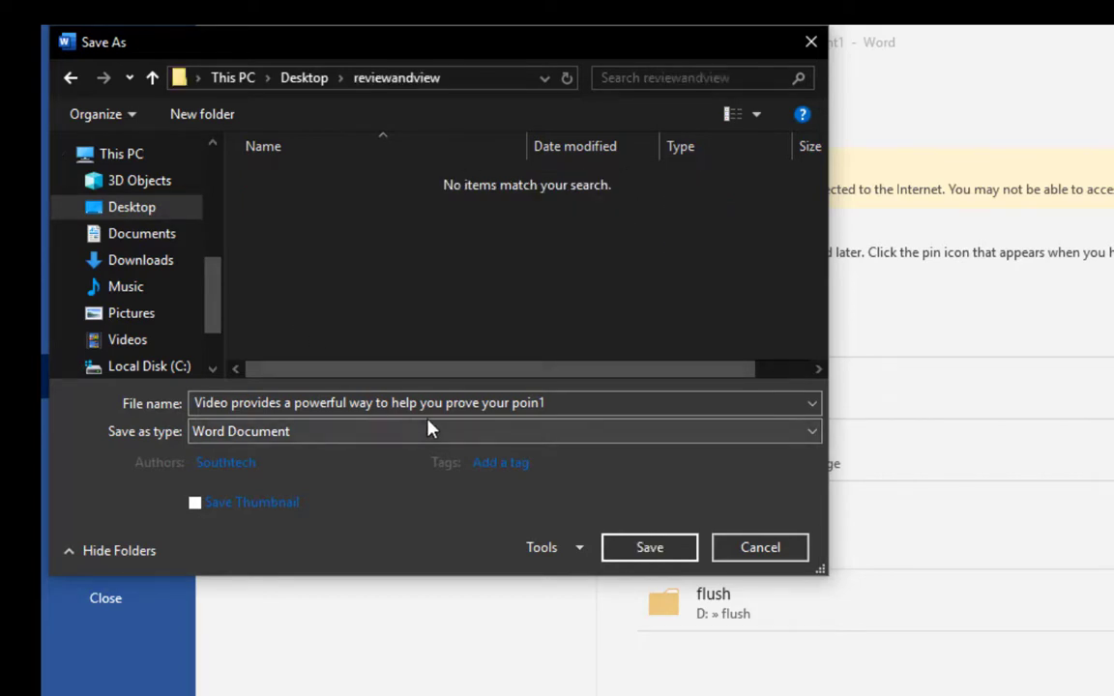
{"action": "left_click", "coordinate": [646, 547]}
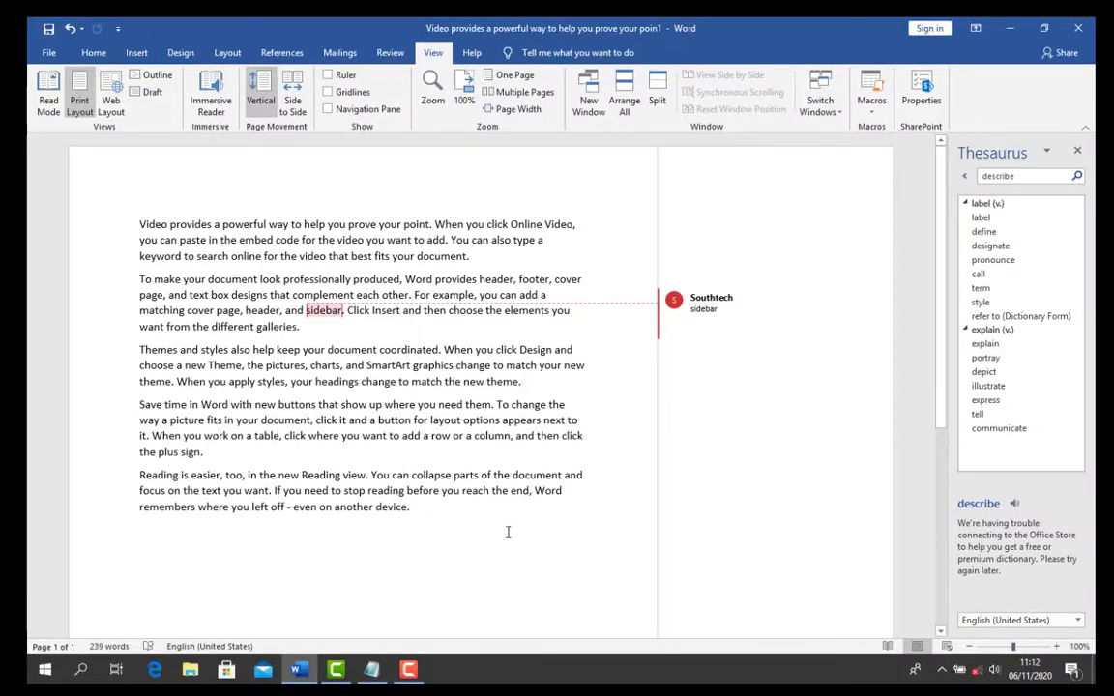
{"action": "left_click", "coordinate": [408, 670]}
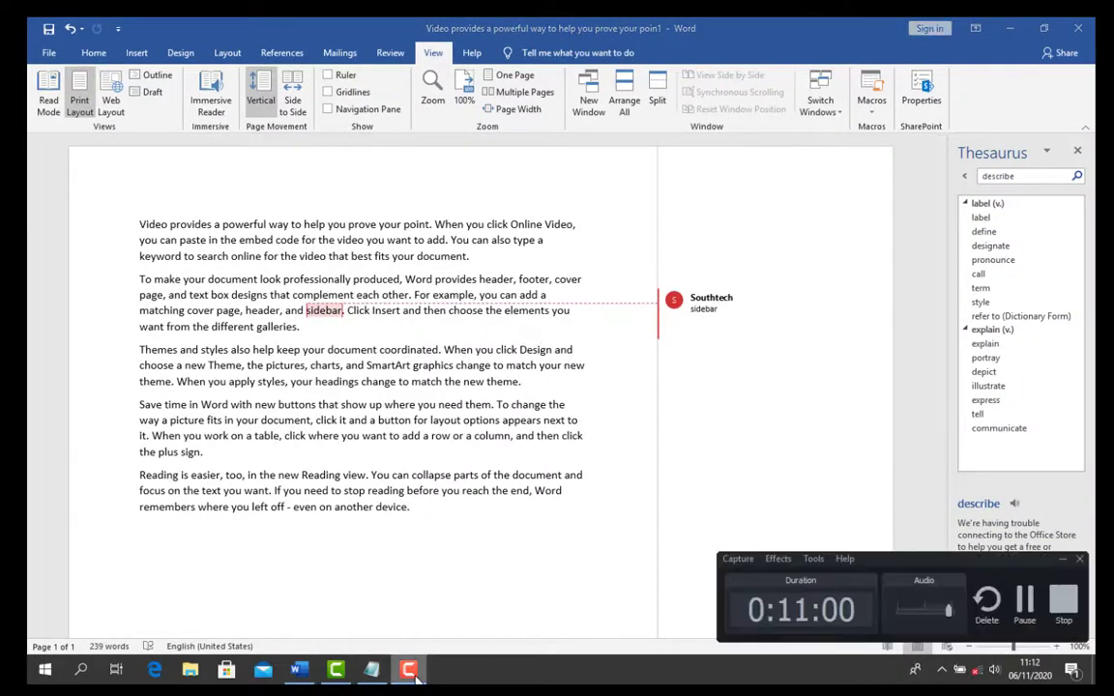